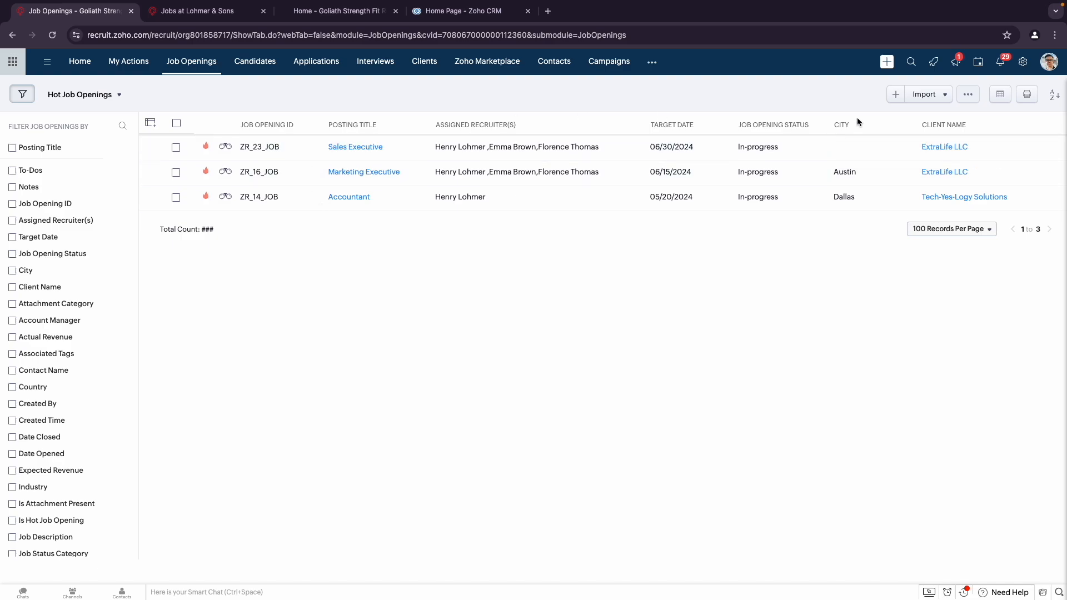
- Create a new job opening from the Registered Nurse public job template
click(895, 94)
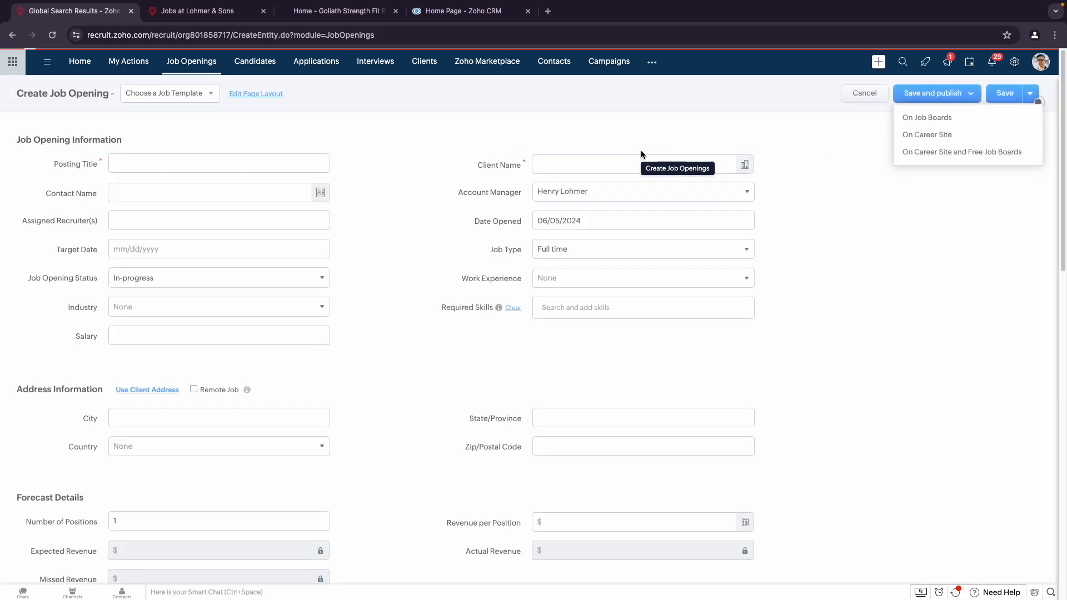
click(200, 99)
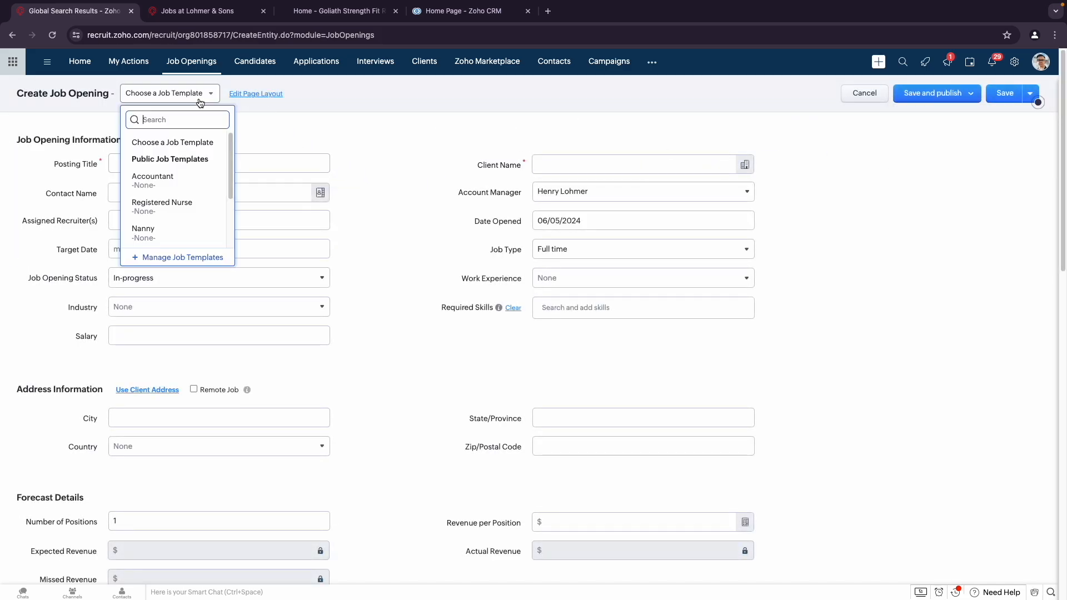
click(186, 207)
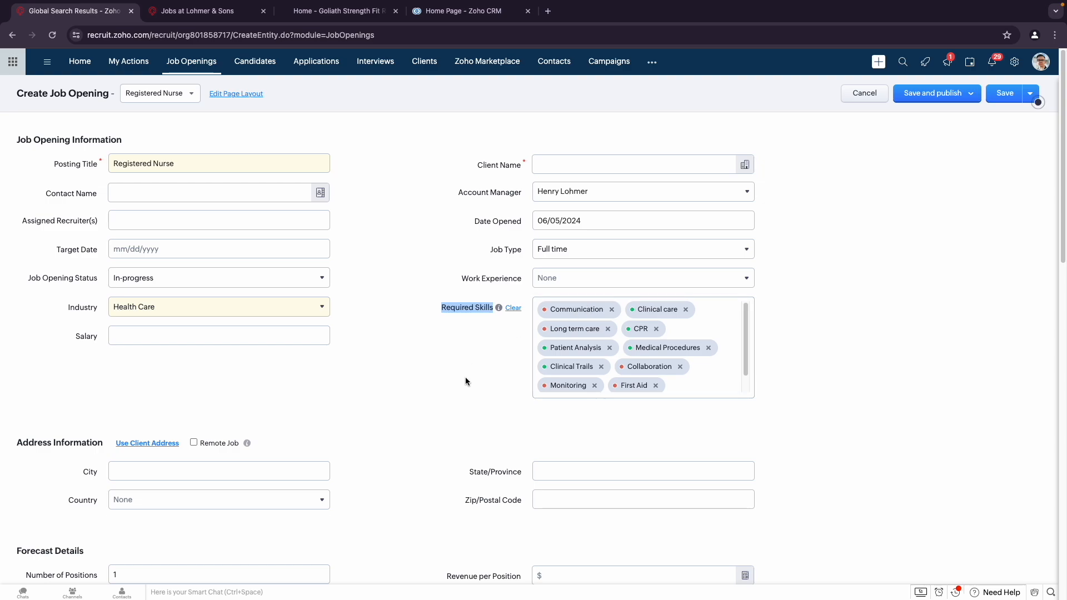
- Review the Registered Nurse form, including the salary field, work experience options, job description and requirements
click(276, 332)
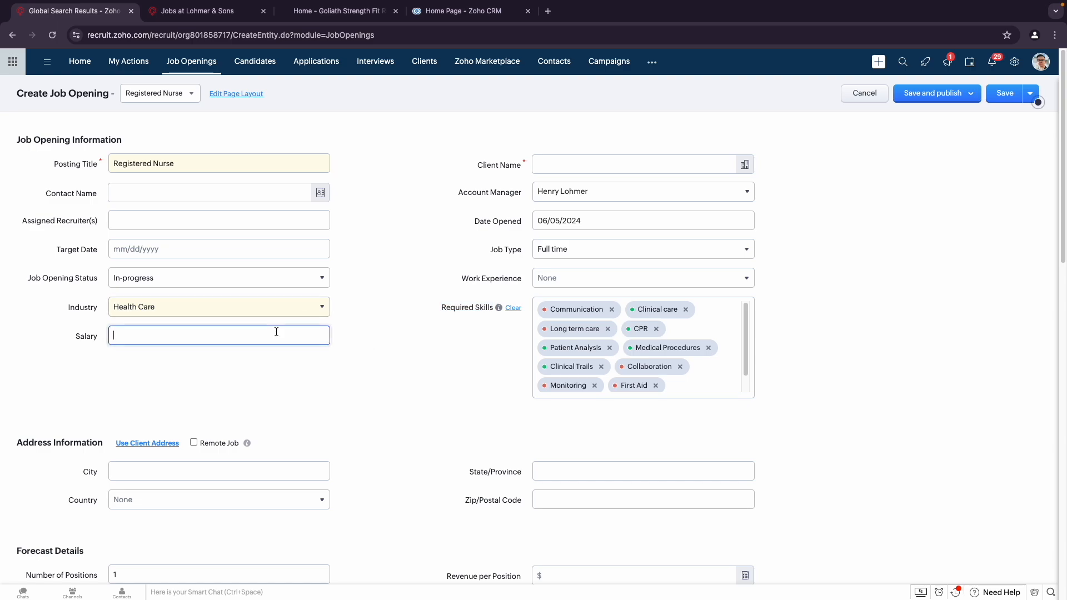
click(587, 280)
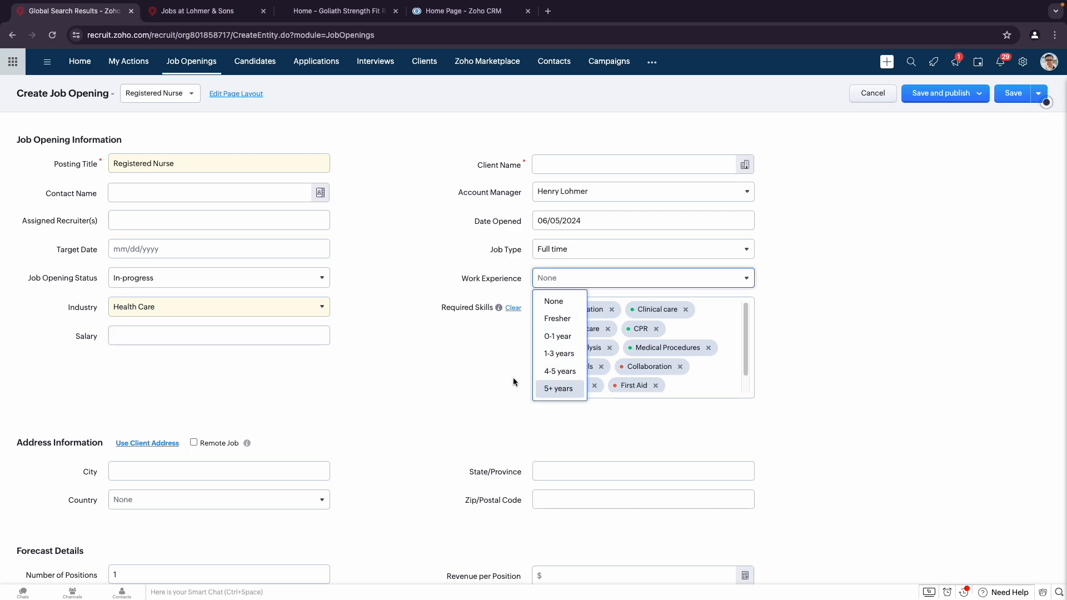
click(452, 375)
scroll(421, 387, down, 10)
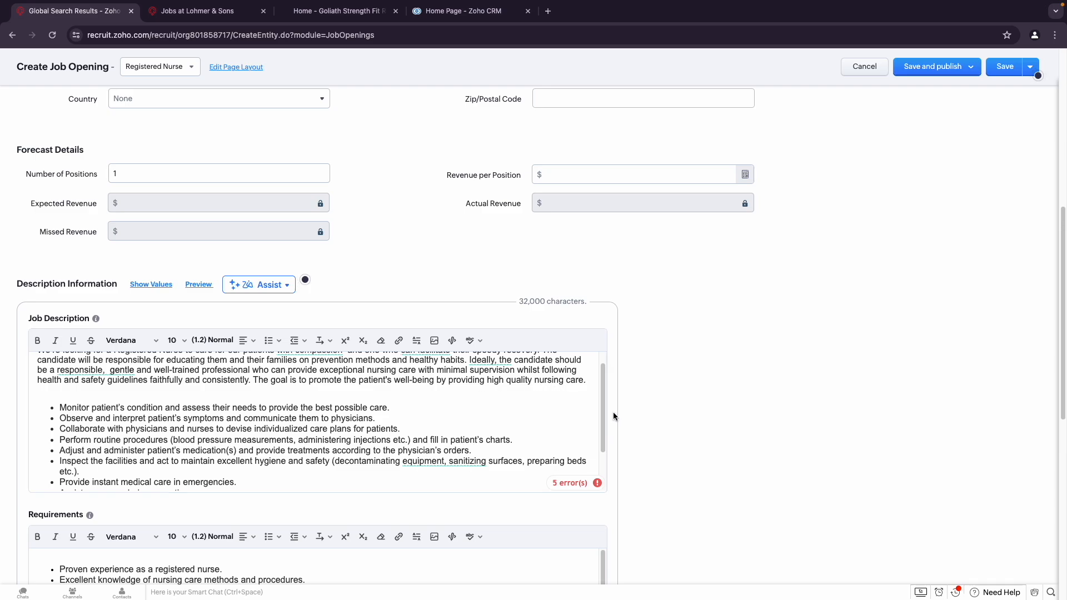
scroll(641, 413, down, 1)
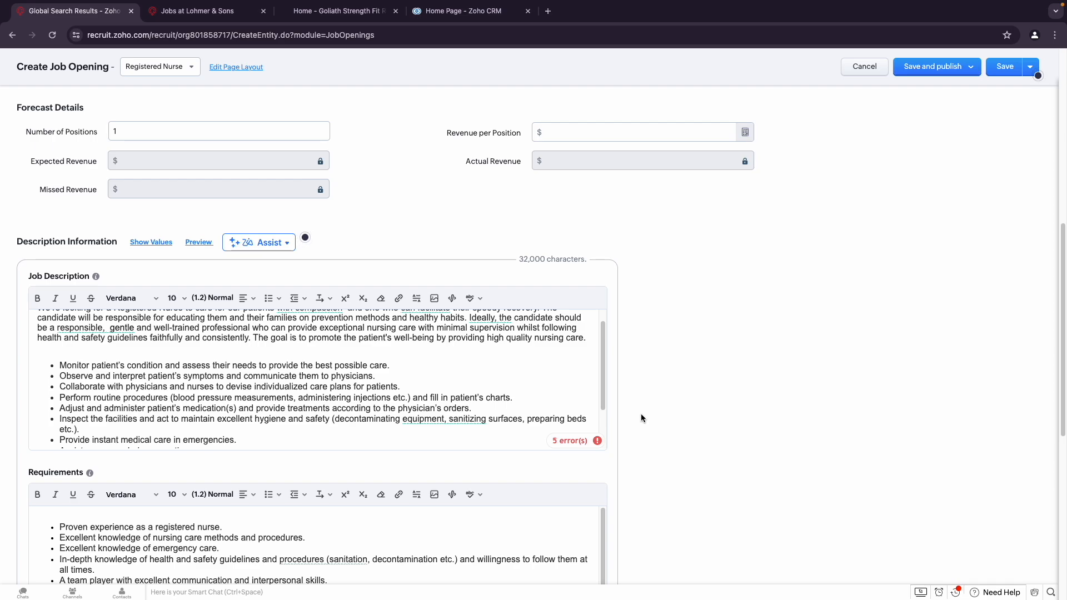
scroll(691, 285, up, 7)
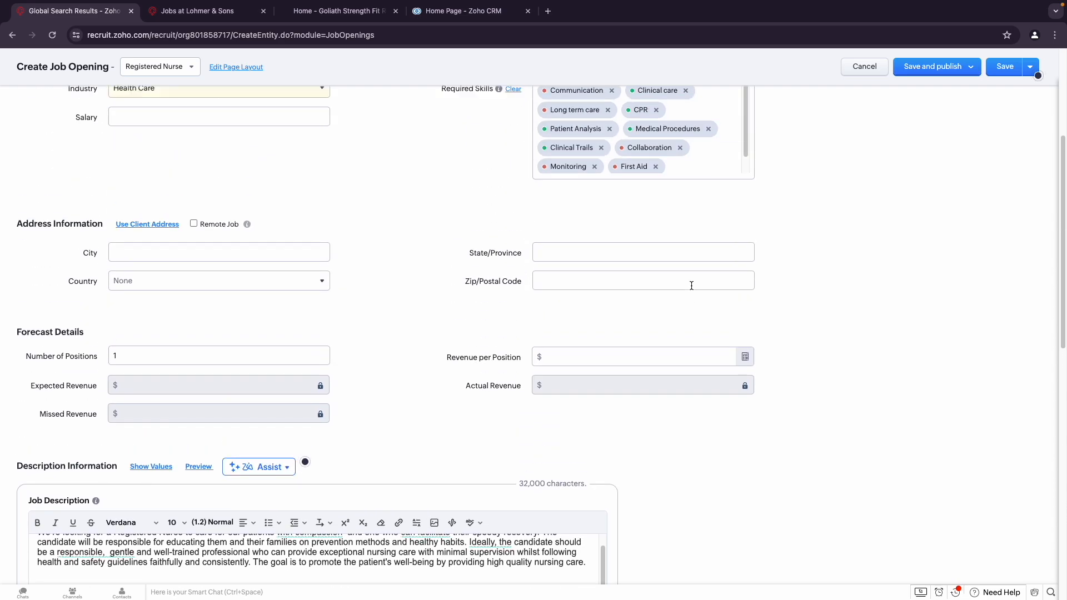
scroll(777, 228, up, 1)
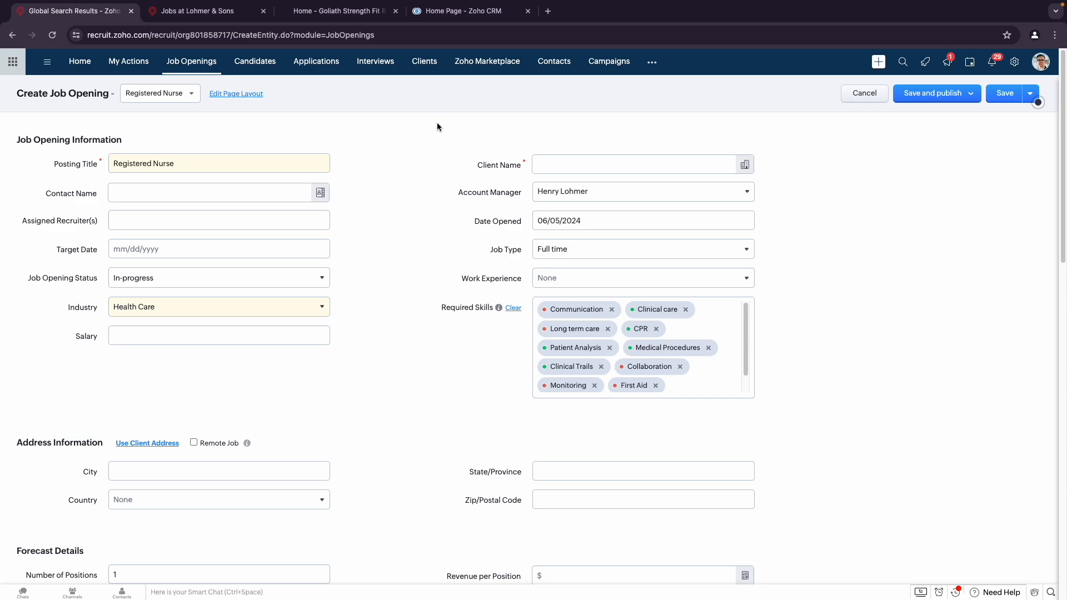
- Set the client to ExtraLife LLC and assign that client's related contact to the job opening
click(745, 165)
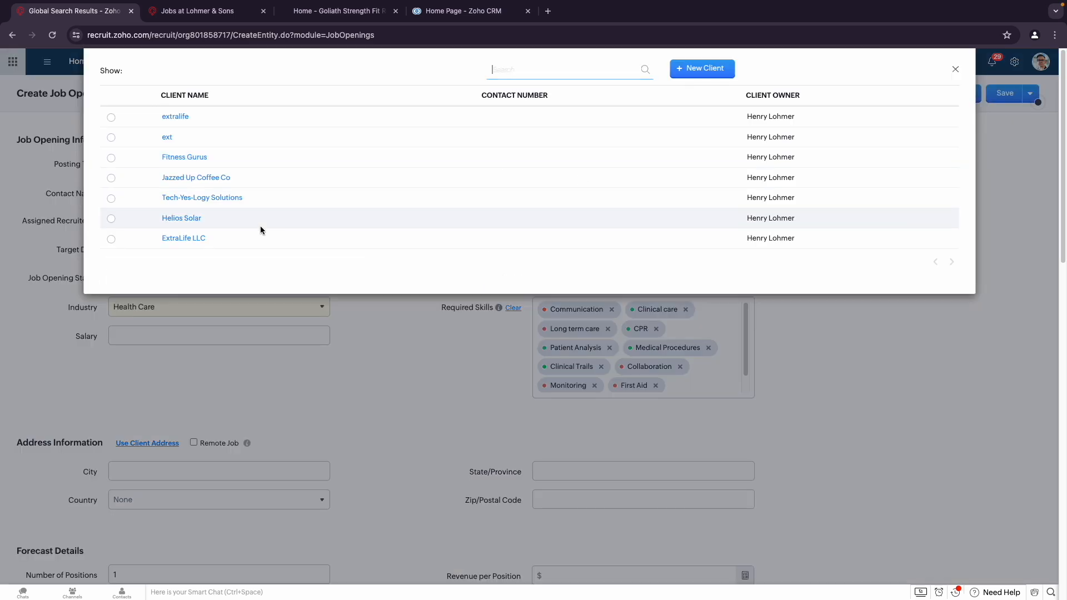
click(112, 240)
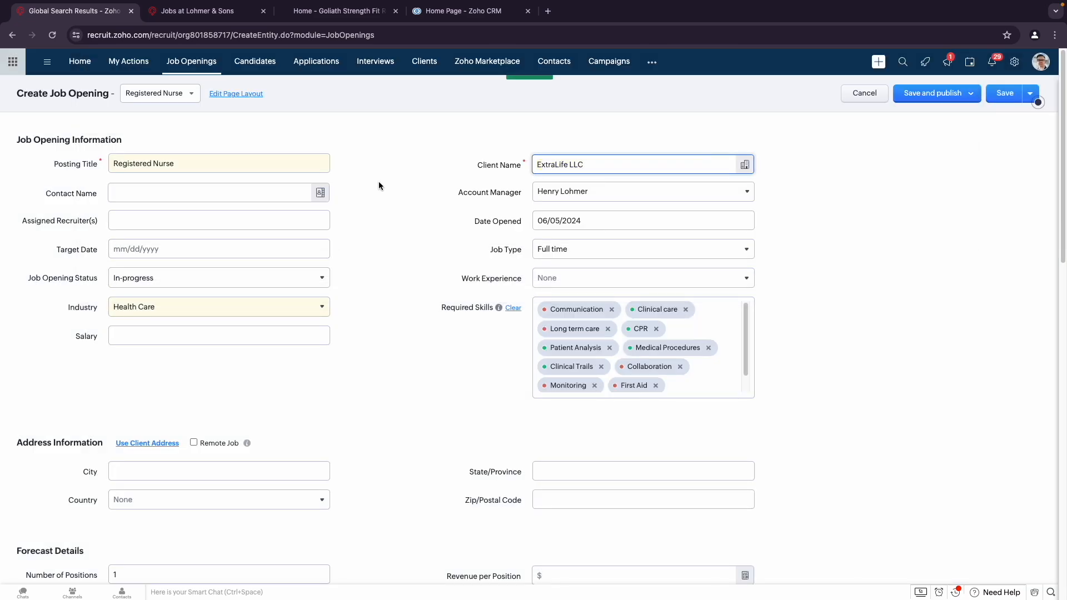
click(320, 192)
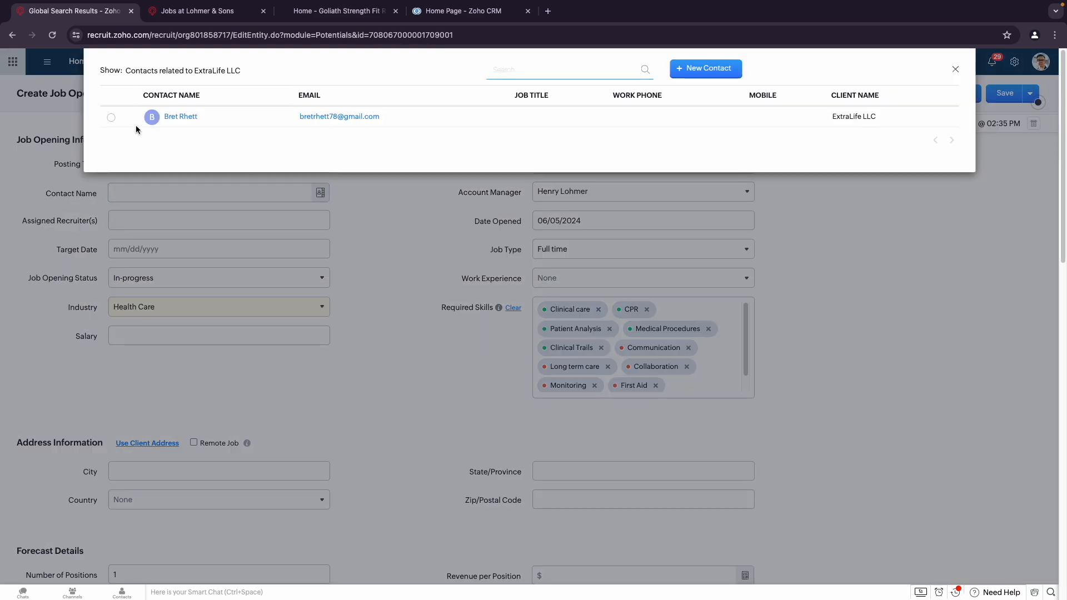
click(112, 118)
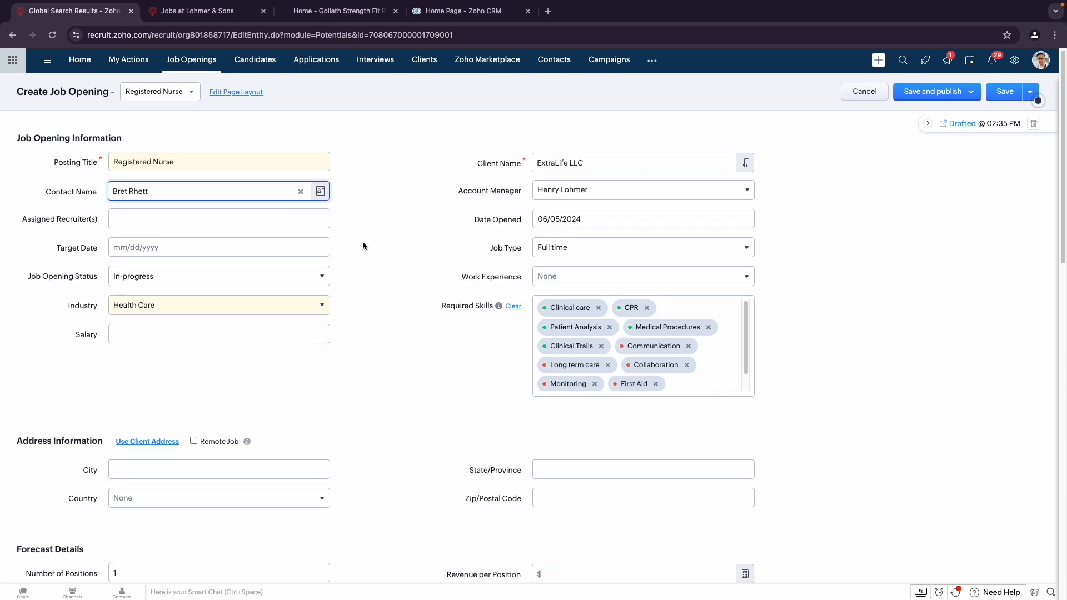
- Mark the job opening as a remote job in its address information
scroll(362, 245, down, 1)
scroll(362, 383, down, 2)
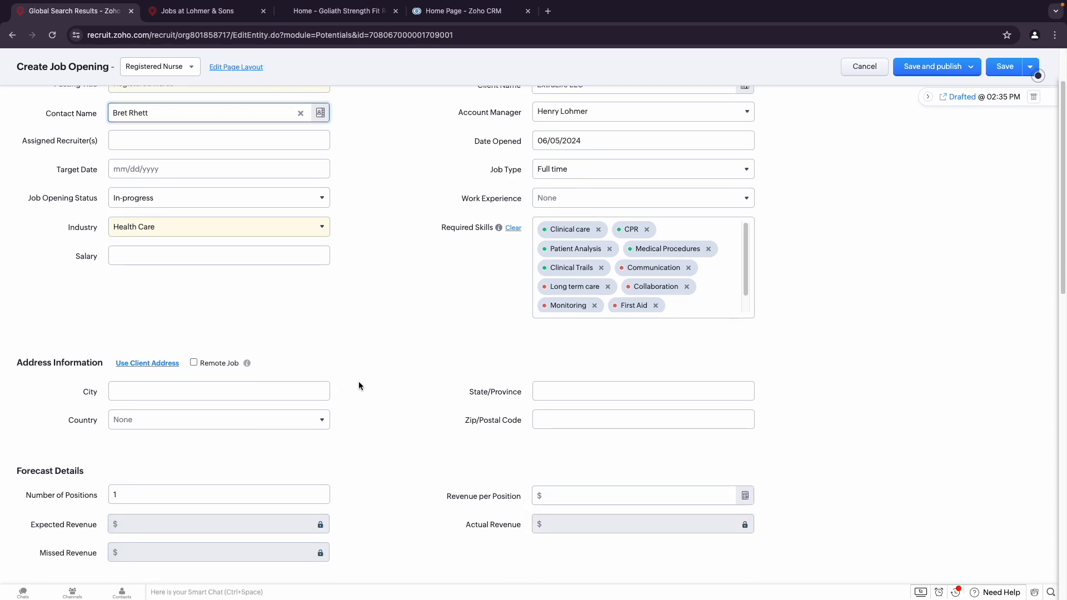
click(193, 362)
- Save the job opening and start publishing it on job boards
scroll(398, 306, up, 3)
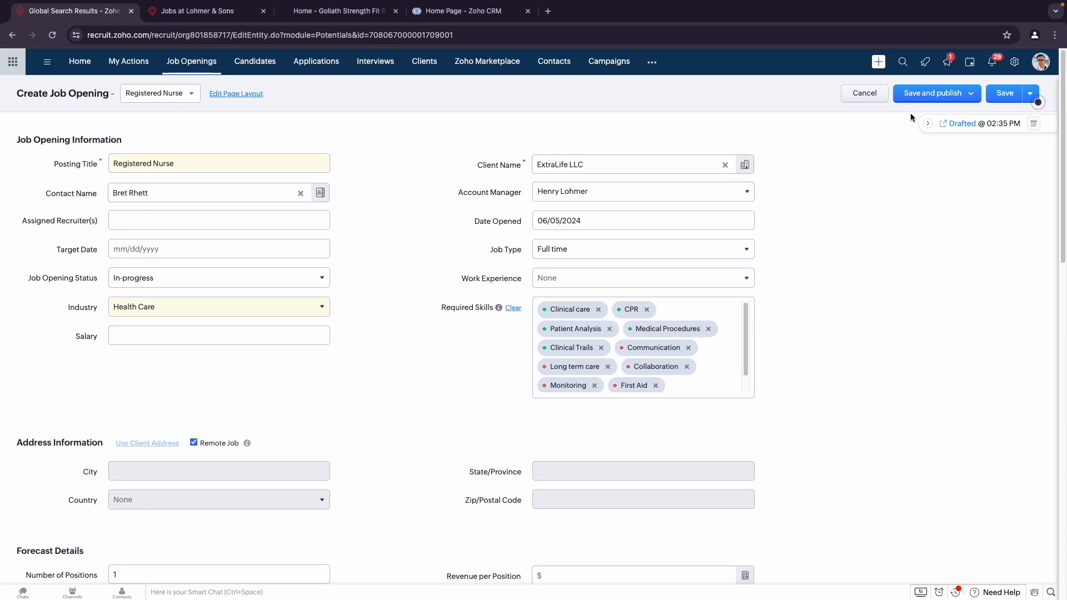
click(925, 96)
click(928, 117)
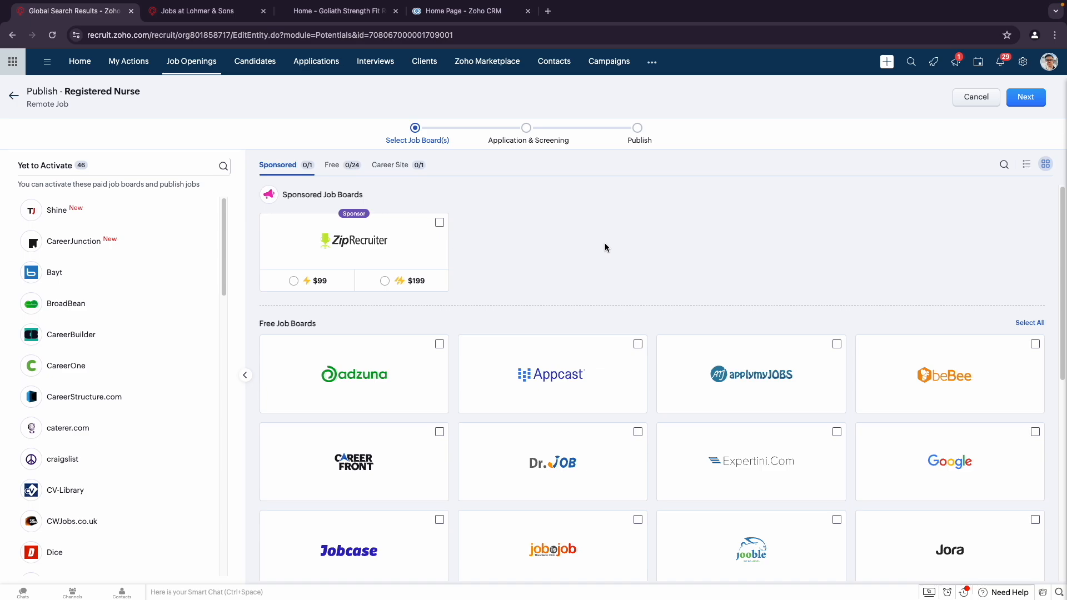
- Search the paid job boards that are yet to be activated for "link"
scroll(605, 245, down, 1)
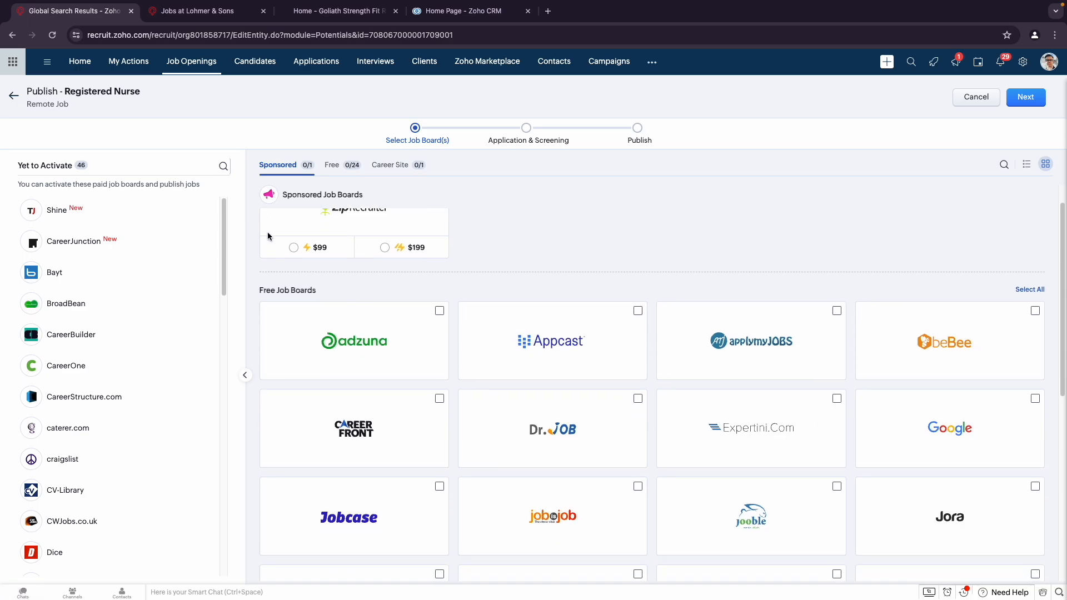
click(223, 168)
text(linnked)
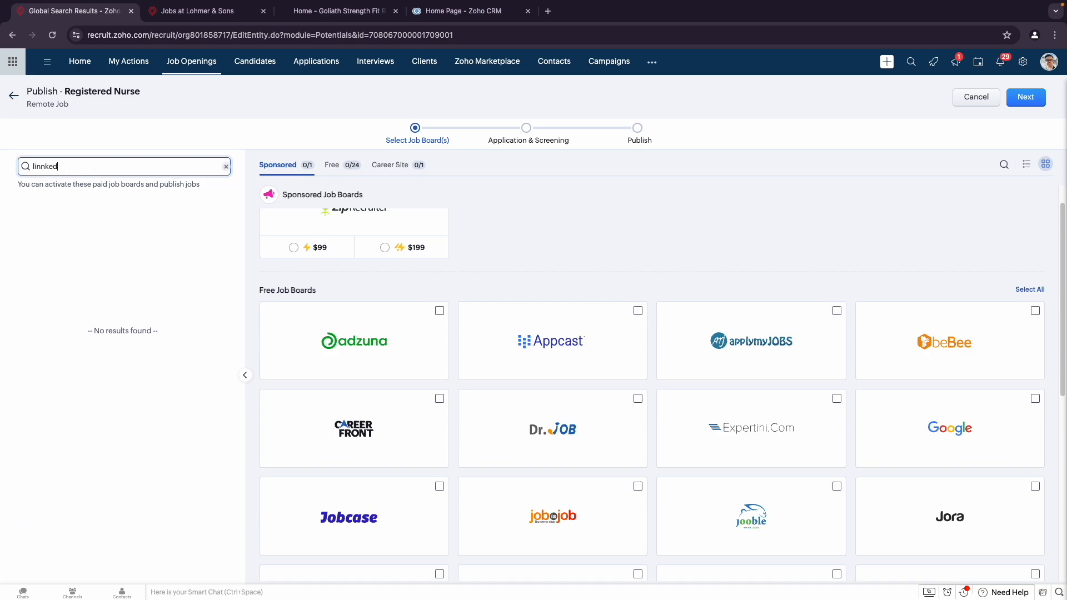
key(BackSpace)
key(BackSpace)
key(BackSpace)
key(BackSpace)
text(k)
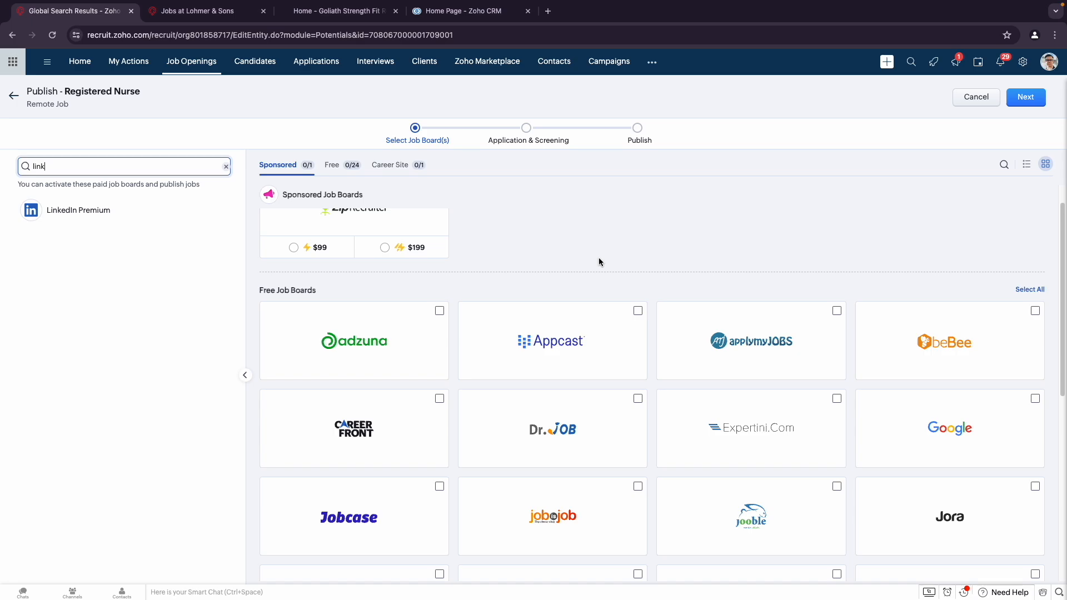
- Select the career site as a publishing destination with its default settings, and continue to application and screening
scroll(648, 248, down, 8)
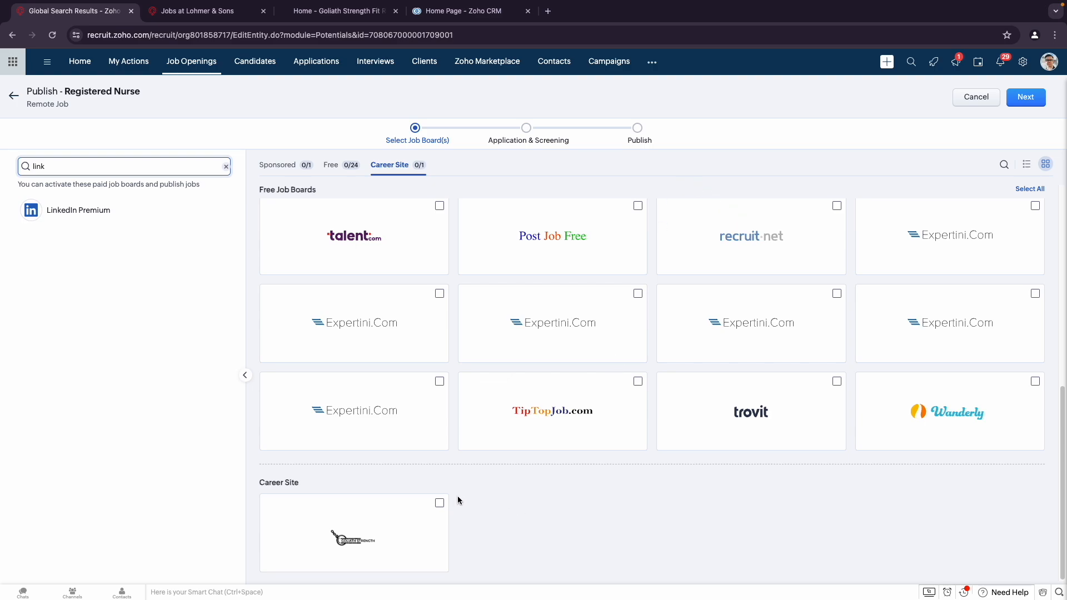
click(439, 504)
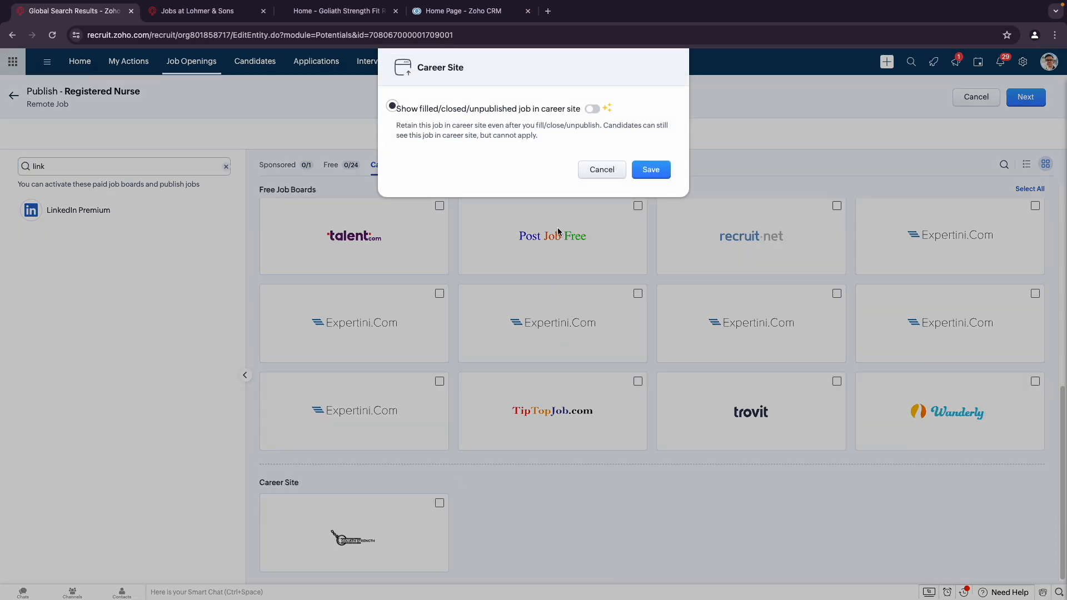
click(592, 109)
click(592, 110)
click(648, 170)
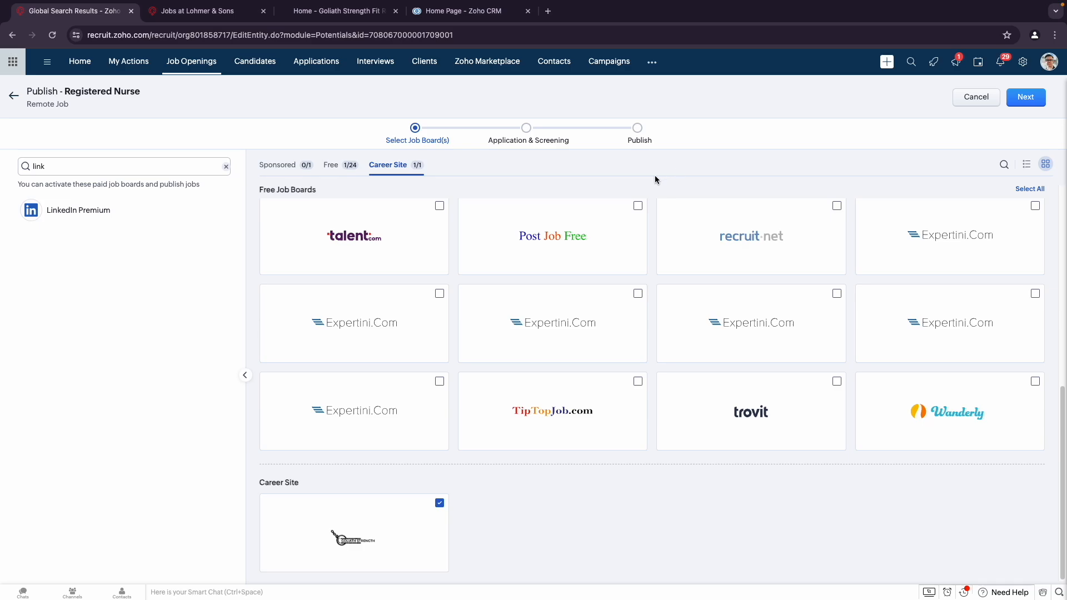
click(1024, 97)
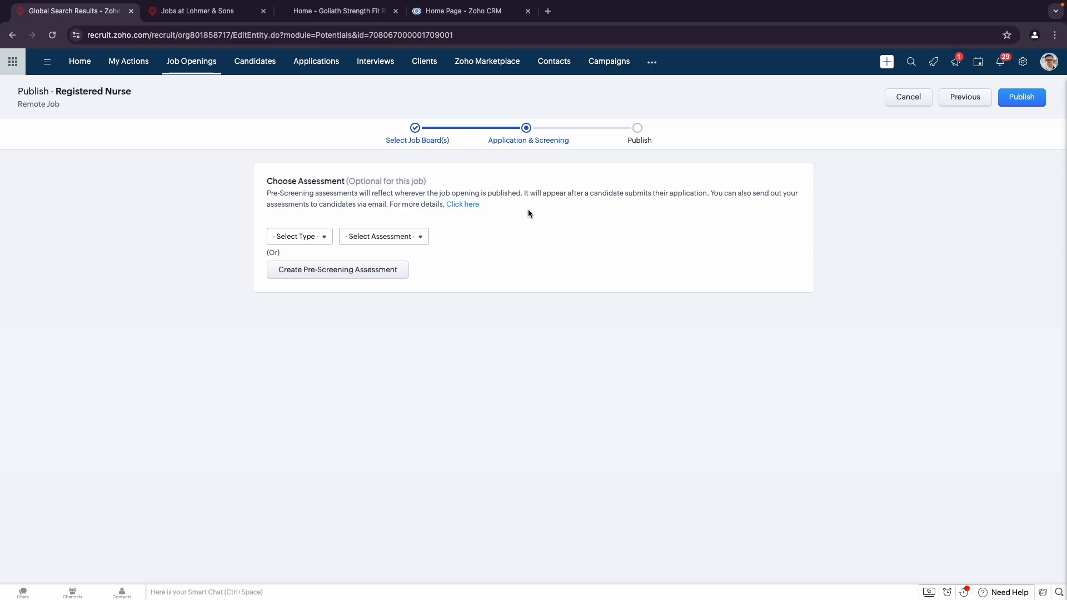
- Choose the Standard Questionnaire from all assessment types for the job, and publish the opening through to finish
click(321, 237)
click(382, 236)
click(381, 236)
click(295, 239)
click(300, 236)
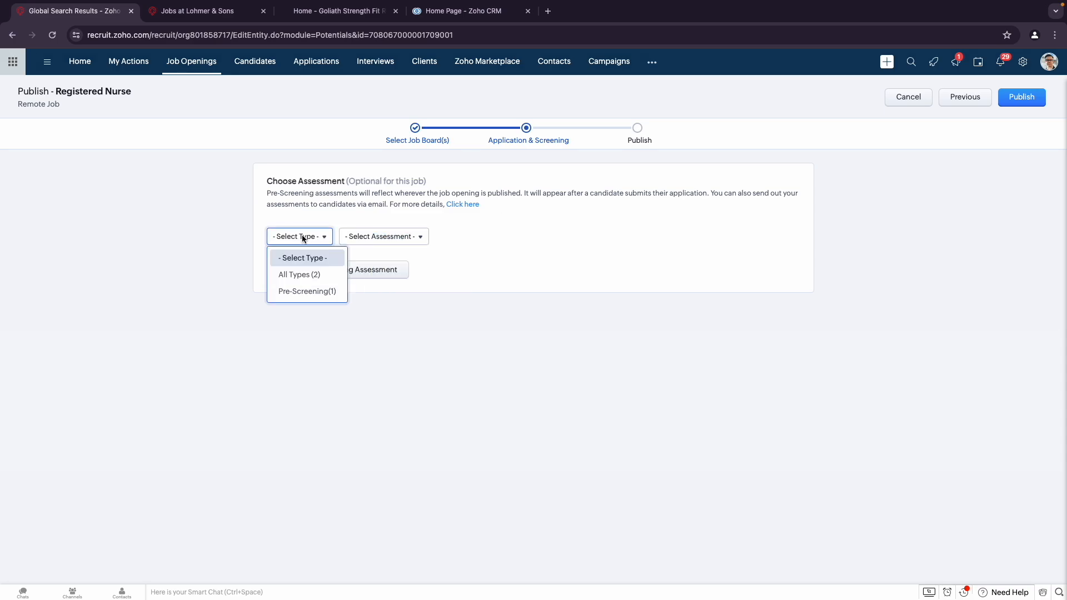
click(307, 271)
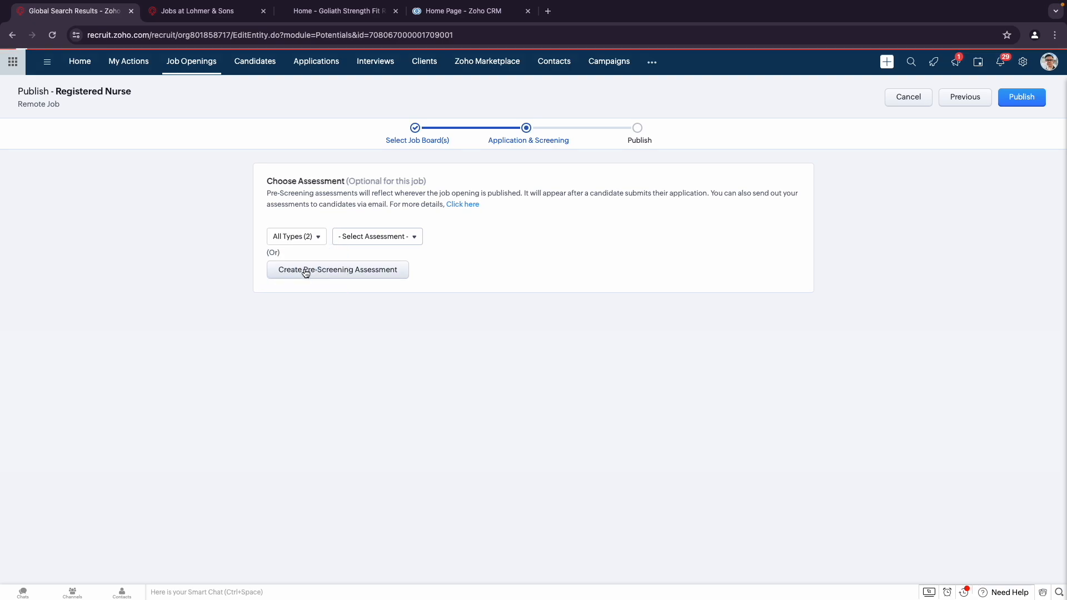
click(402, 239)
click(392, 316)
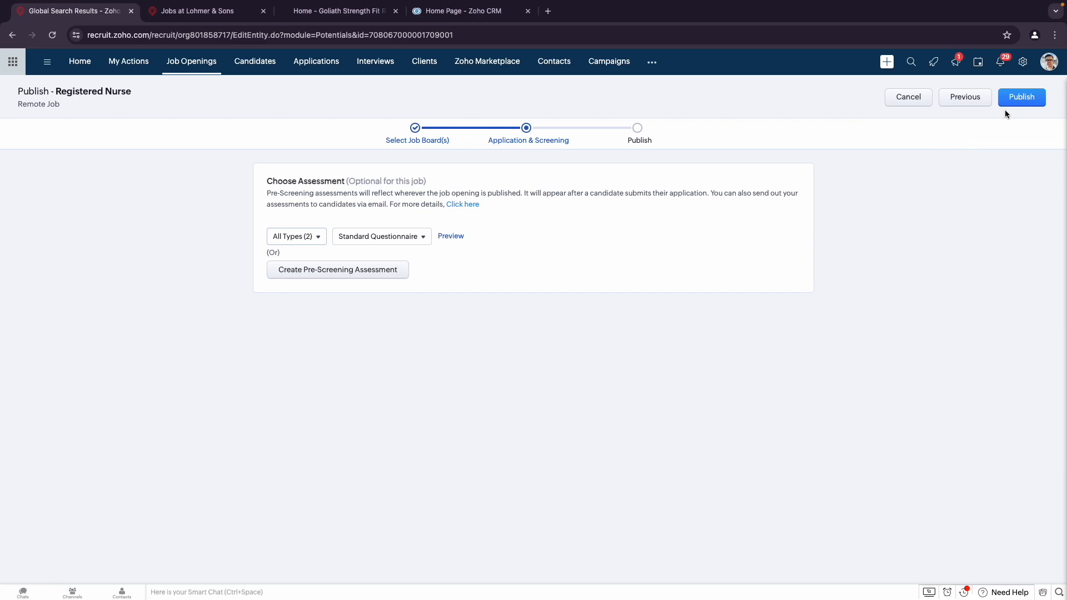
click(1015, 95)
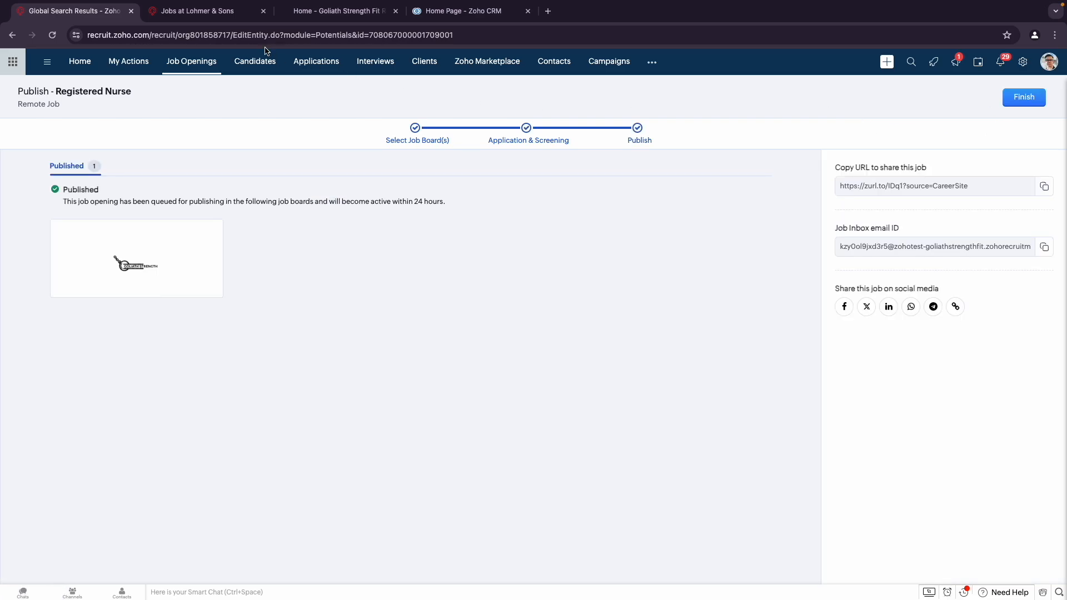
click(1008, 98)
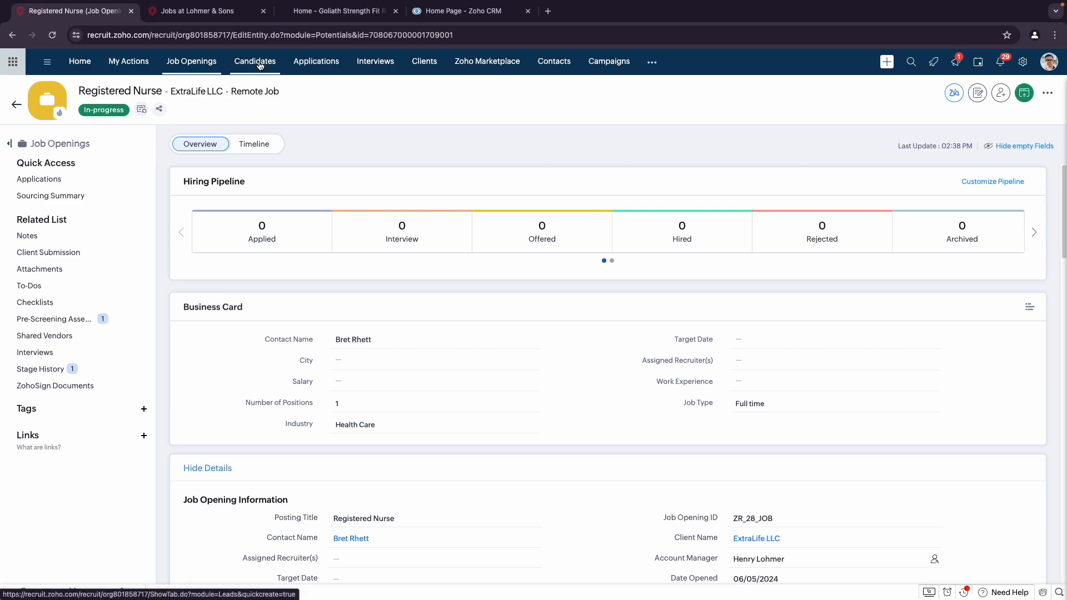
- Switch to the Lohmer & Sons career site and examine the signed-in candidate's profile, including address, education and experience details
click(197, 10)
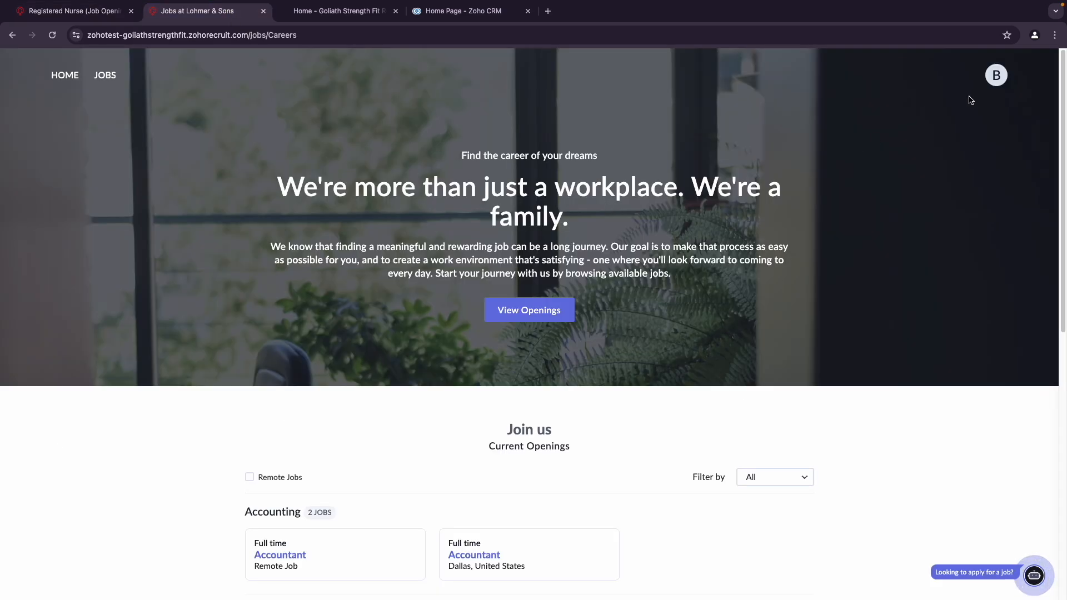
click(997, 78)
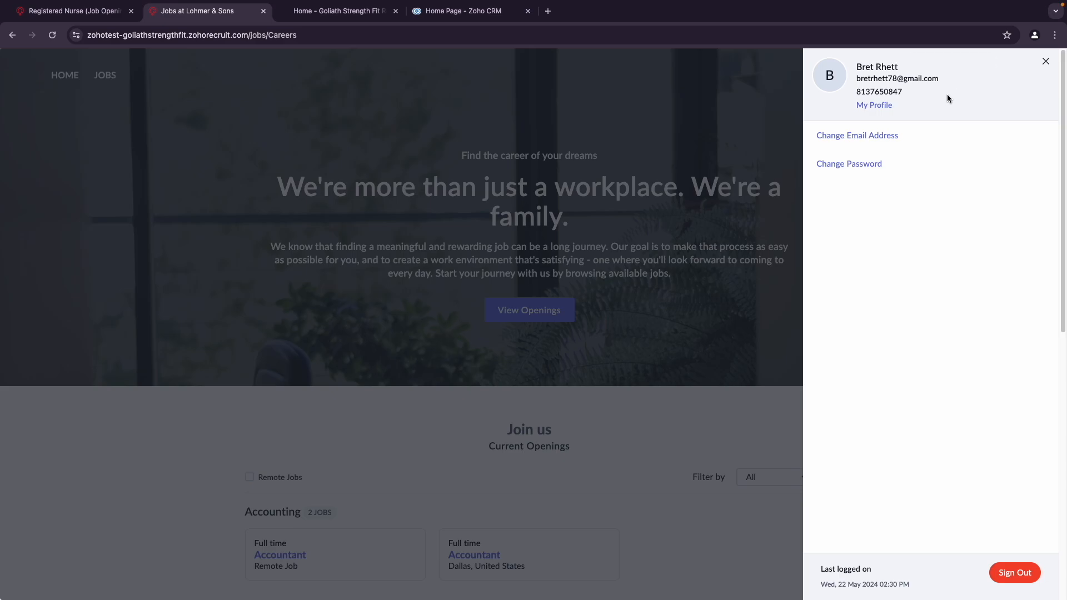
click(881, 111)
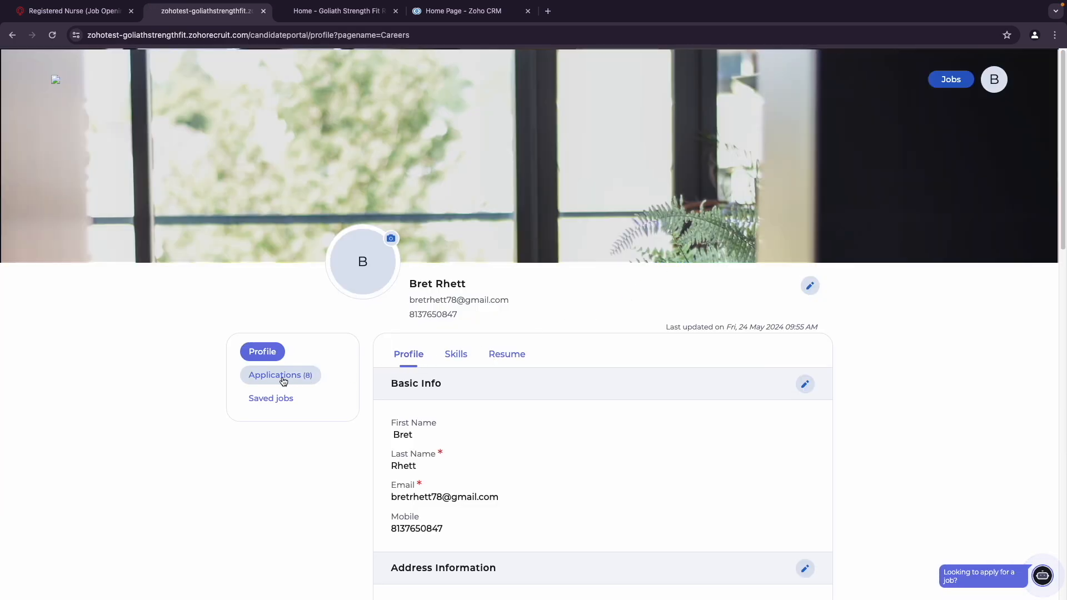
scroll(284, 376, down, 3)
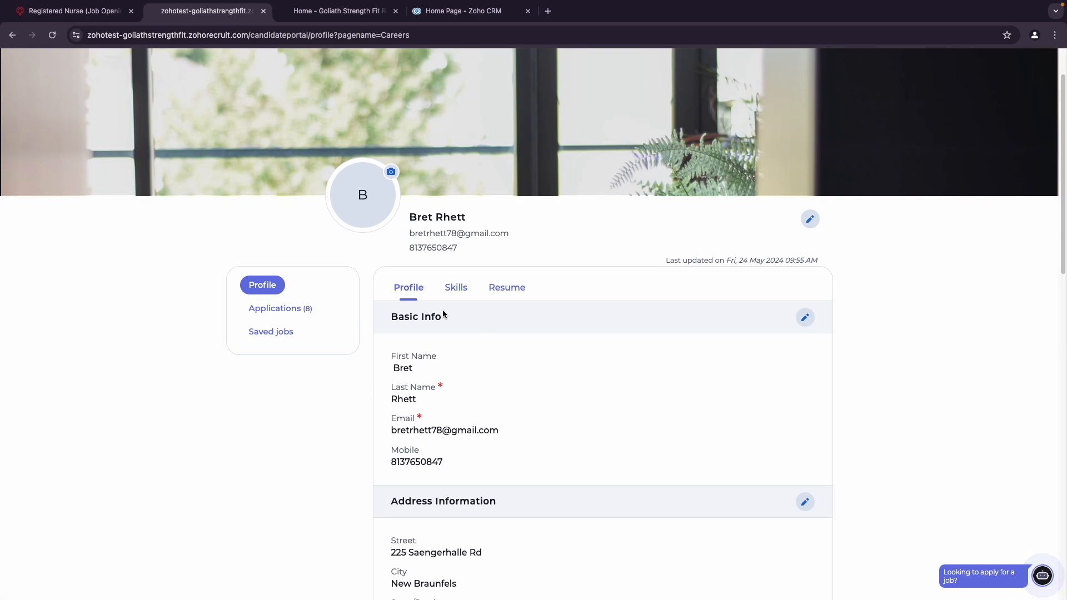
scroll(511, 378, down, 6)
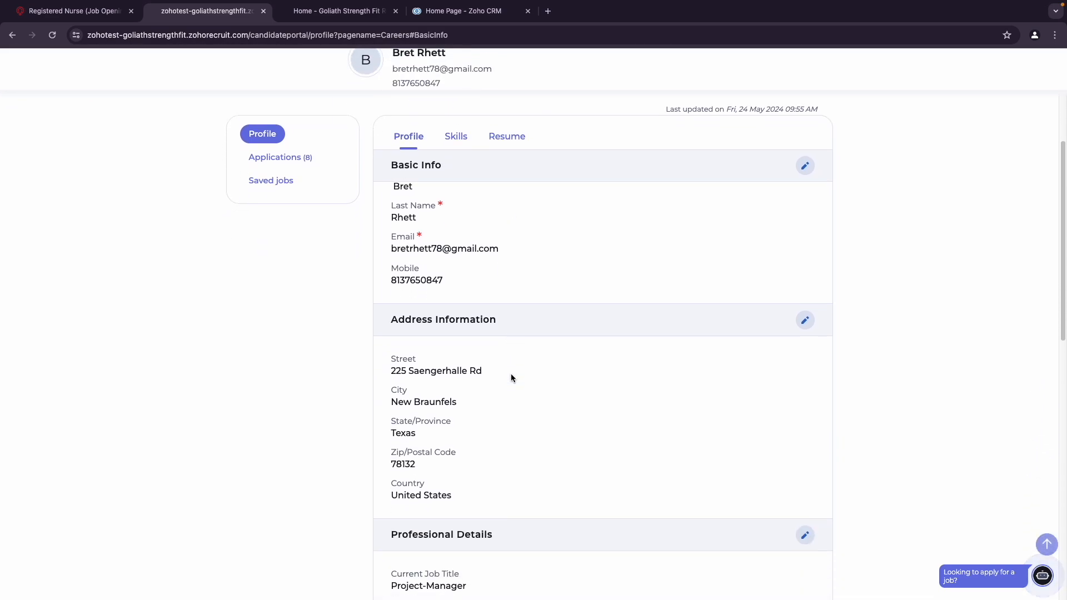
scroll(511, 377, down, 4)
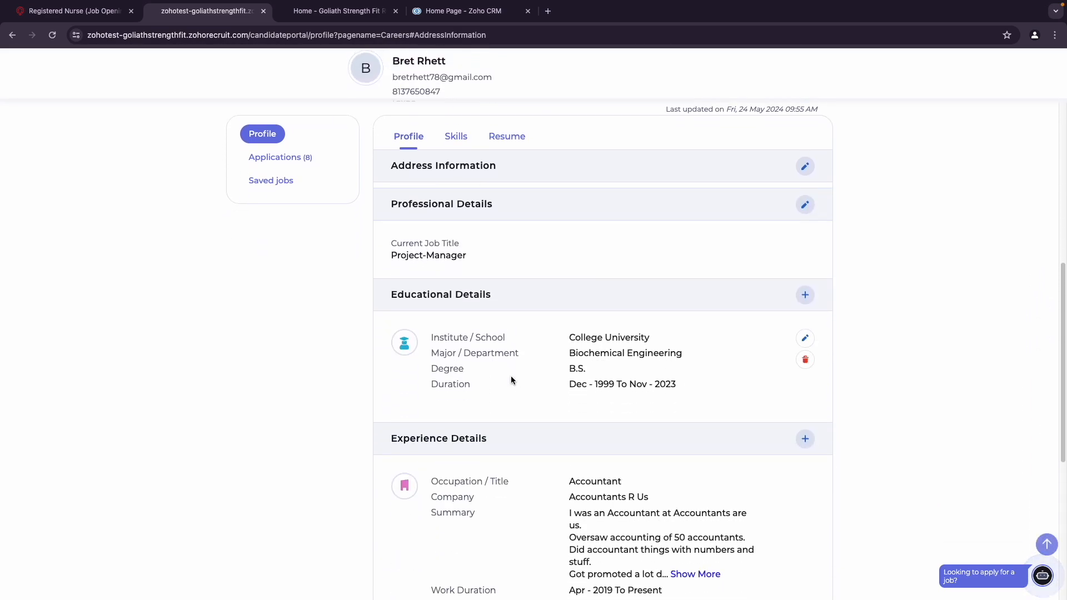
scroll(511, 379, down, 2)
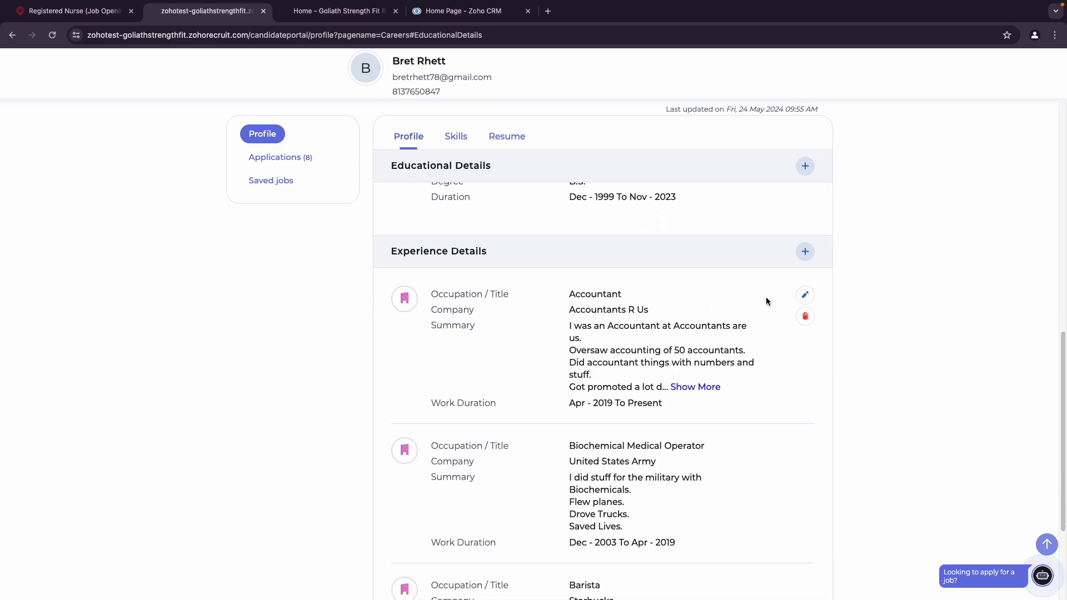
- Open the Accountant experience entry for editing, view the candidate's skills, and return to the profile without saving
click(803, 295)
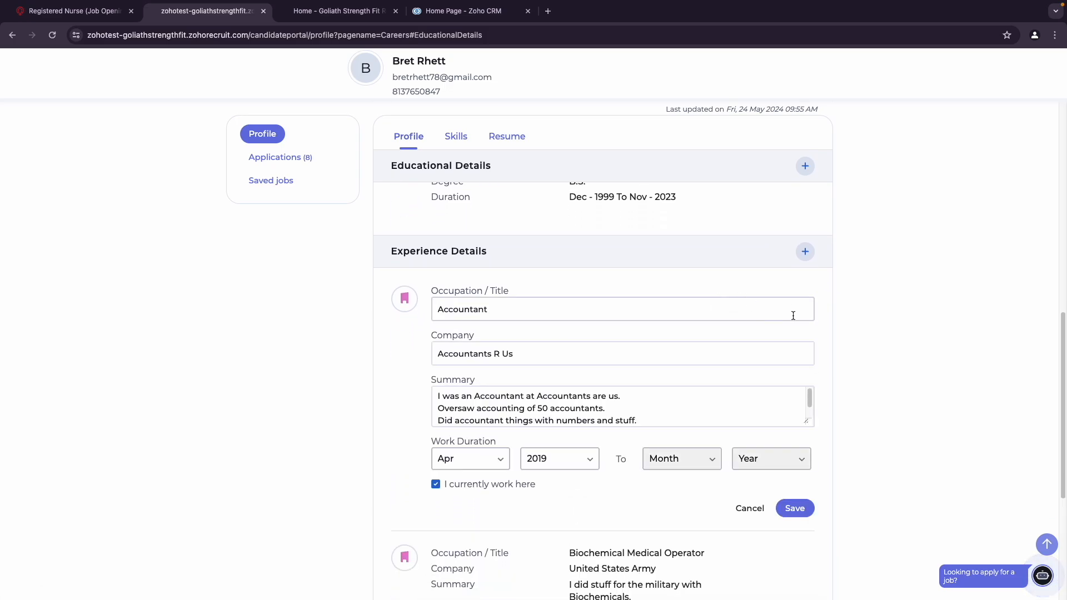
scroll(472, 176, up, 6)
click(455, 138)
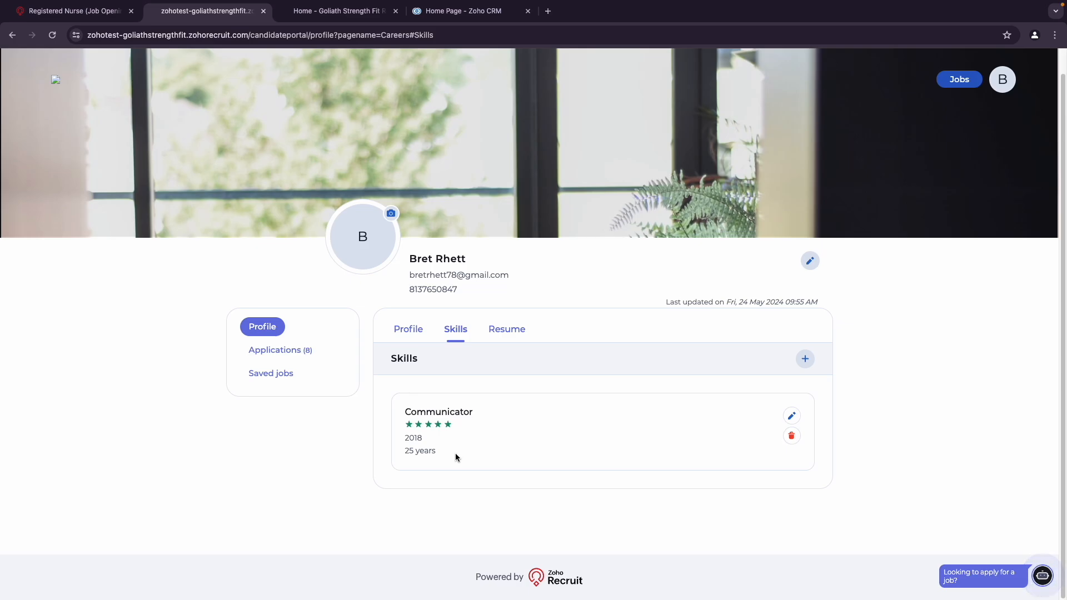
click(409, 329)
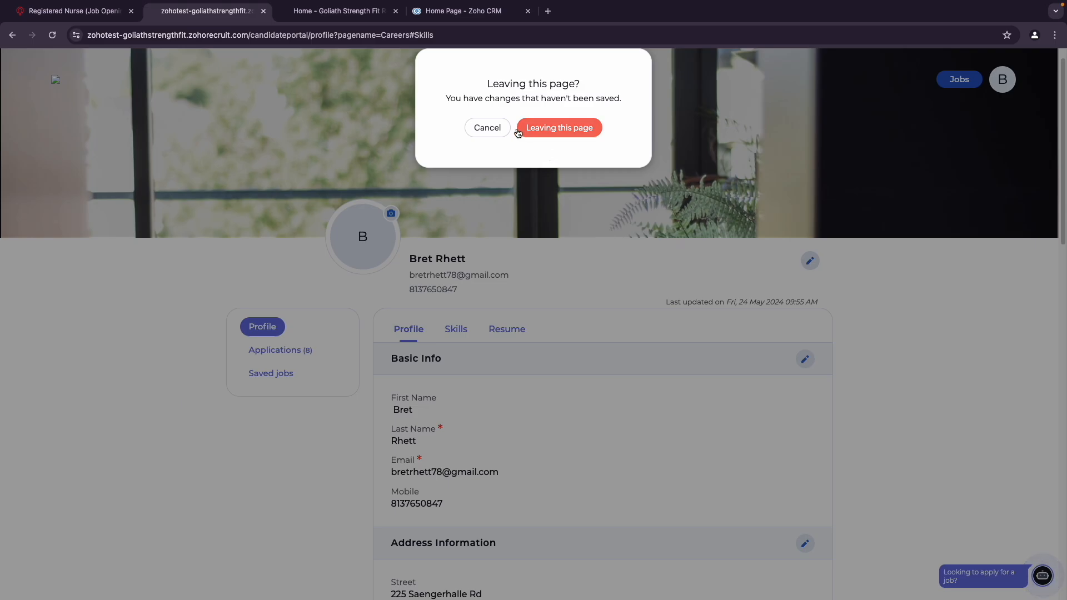
click(533, 131)
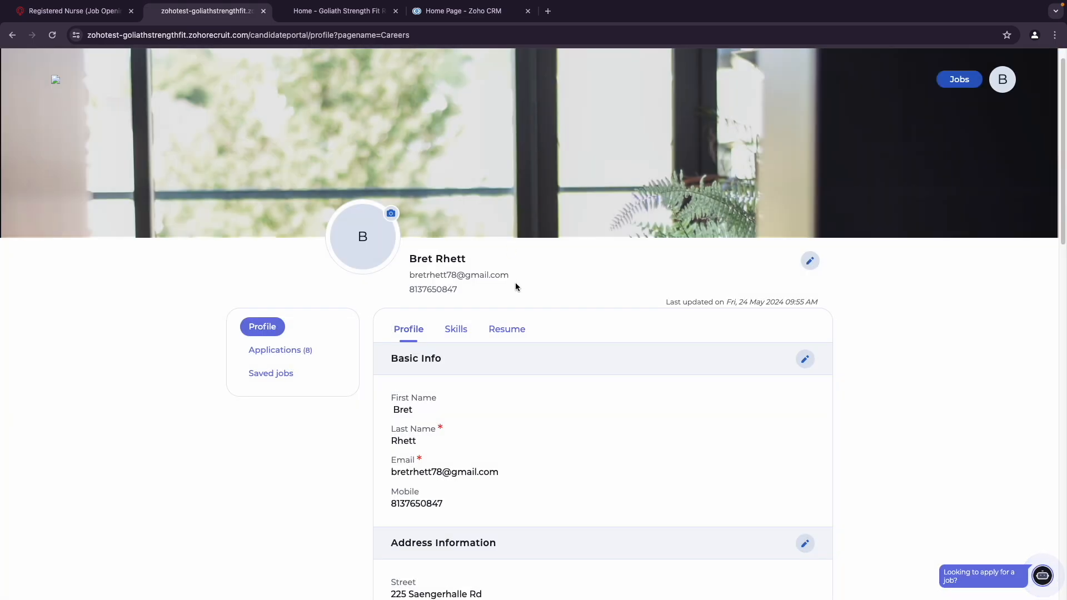
- Examine the resume attached to the candidate's profile
click(507, 328)
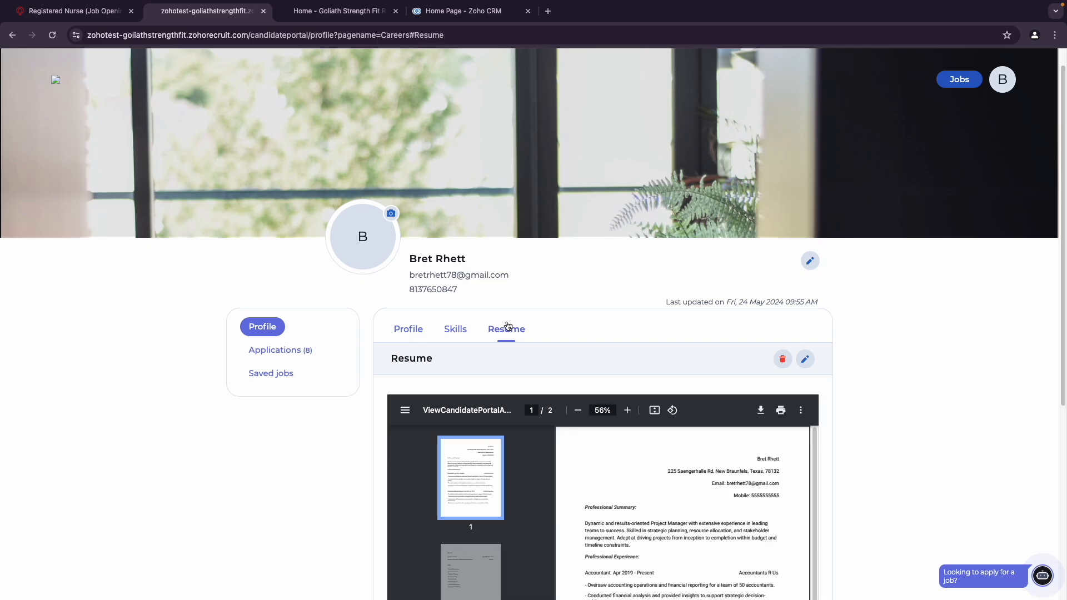
scroll(797, 385, down, 3)
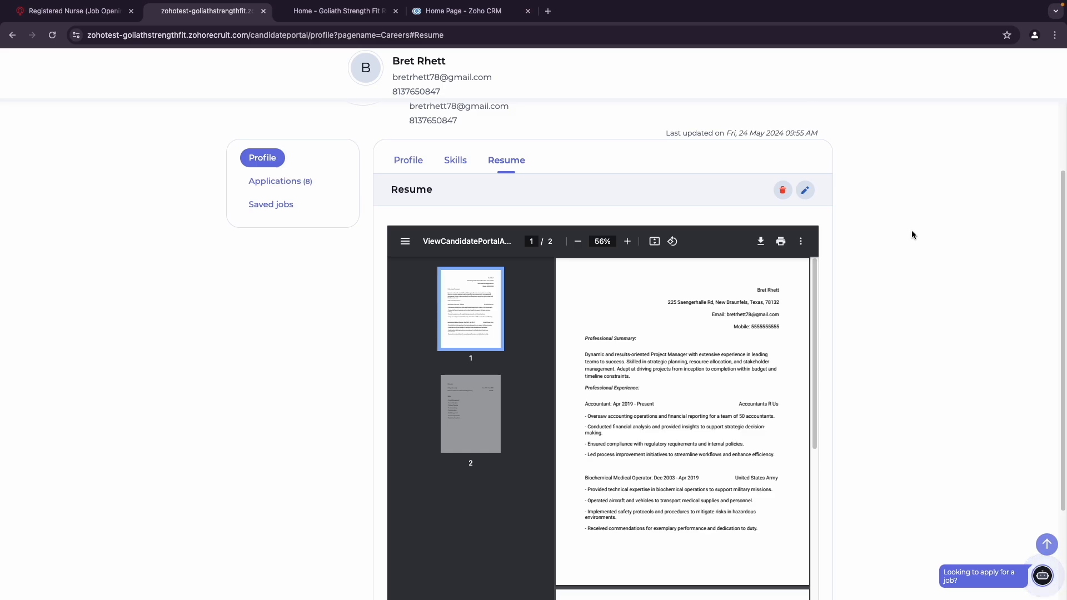
scroll(911, 232, up, 3)
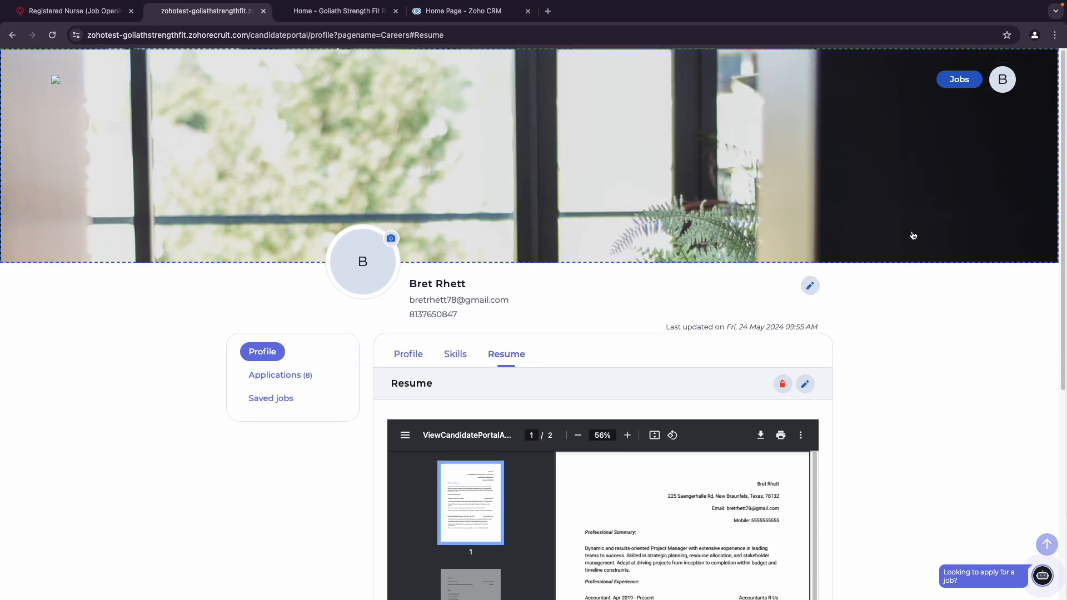
- Leave the profile for the career site's current openings and start an application for the Health Care Registered Nurse job
click(960, 82)
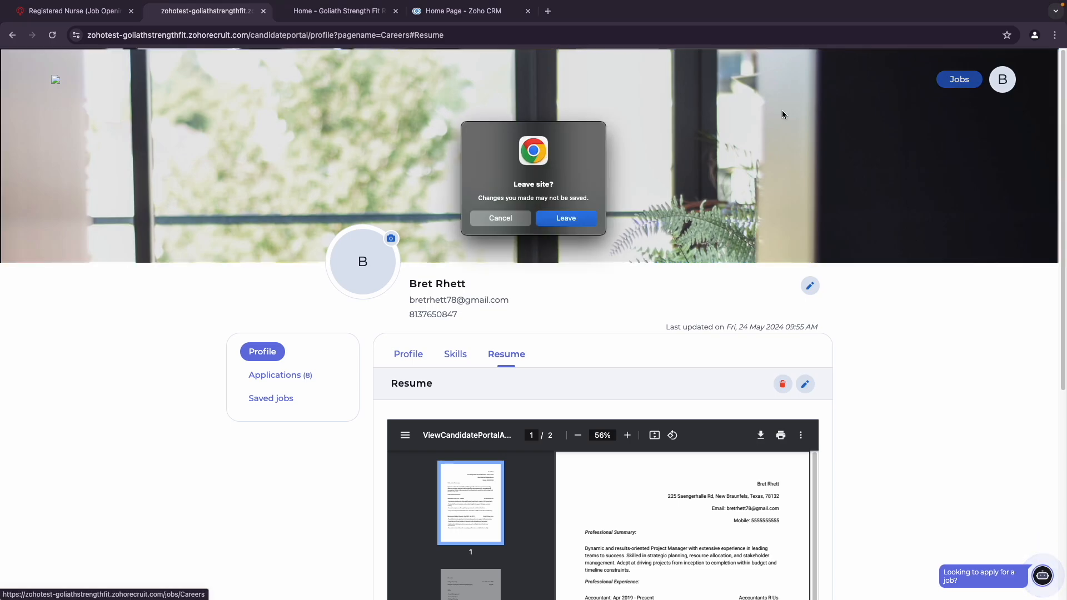
click(572, 222)
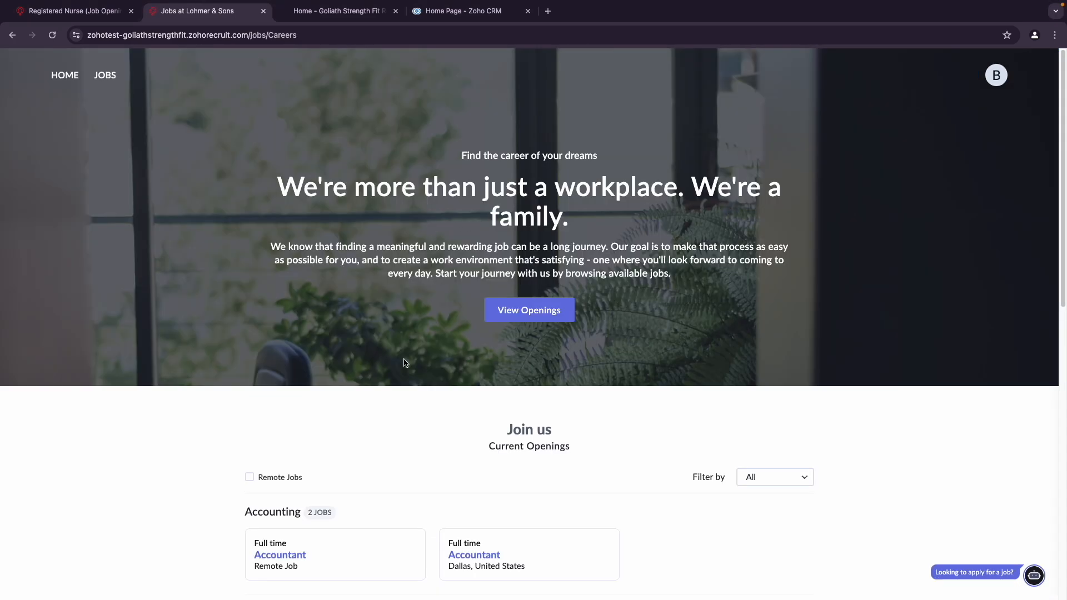
scroll(428, 416, down, 7)
scroll(428, 415, down, 3)
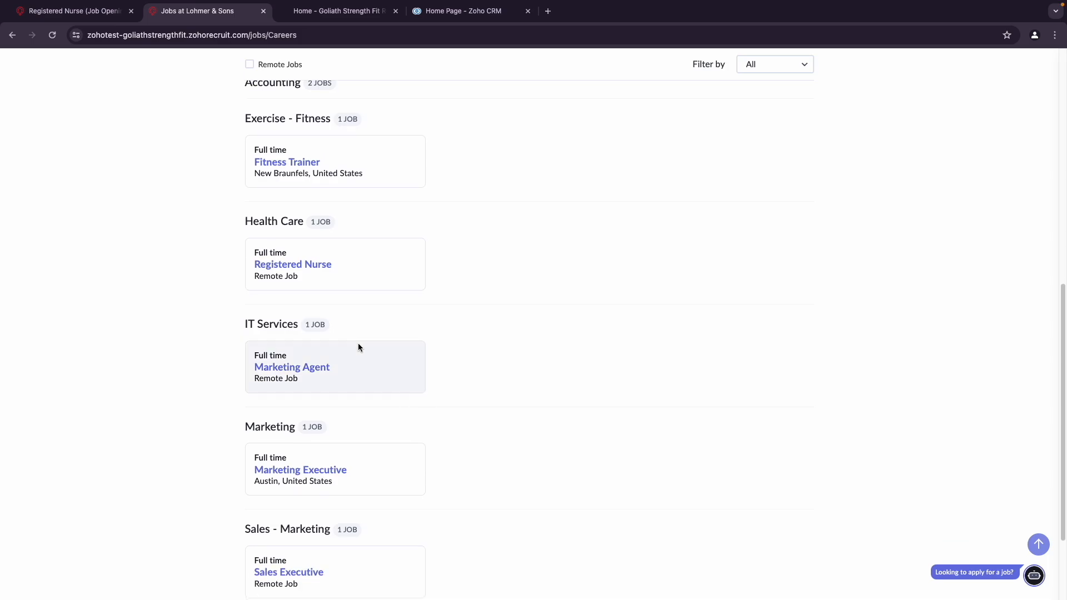
click(319, 270)
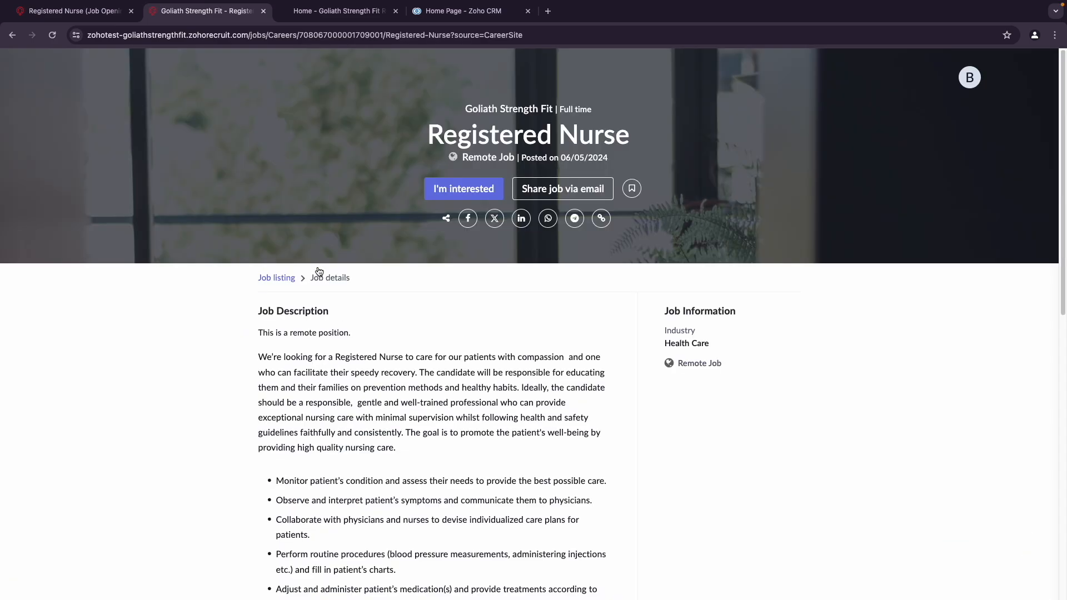
click(437, 198)
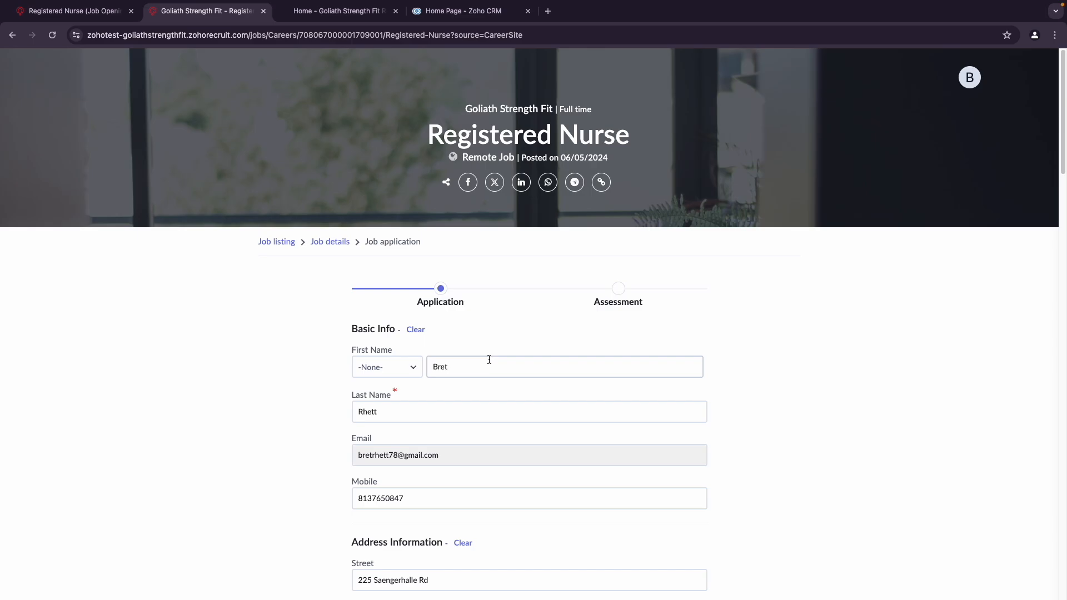
- Keep the prefilled application details, enter the CAPTCHA code, and continue to the pre-screening assessment
scroll(489, 360, down, 15)
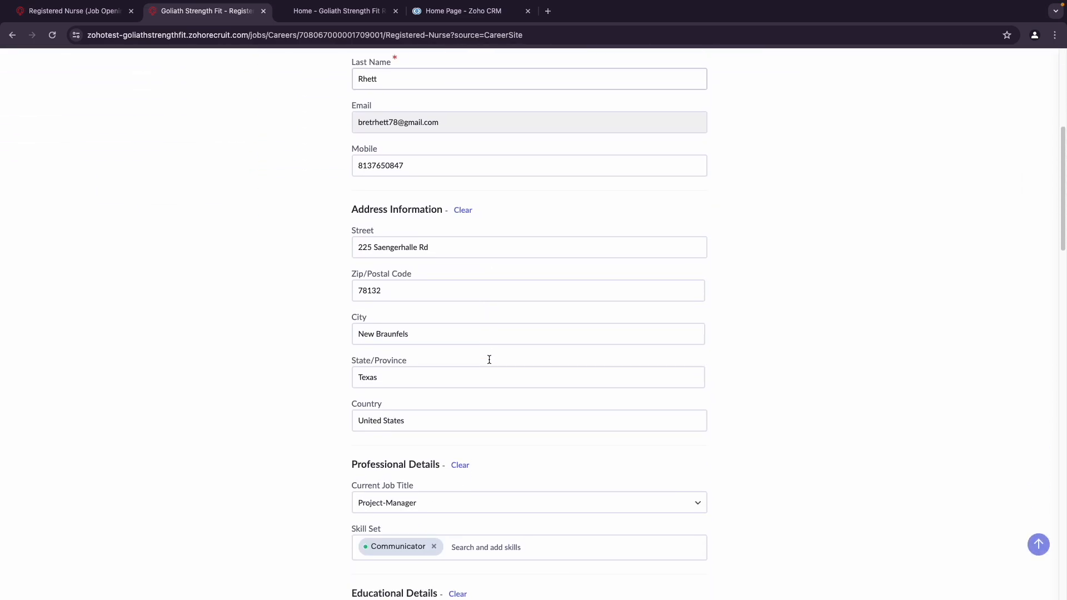
scroll(489, 362, down, 15)
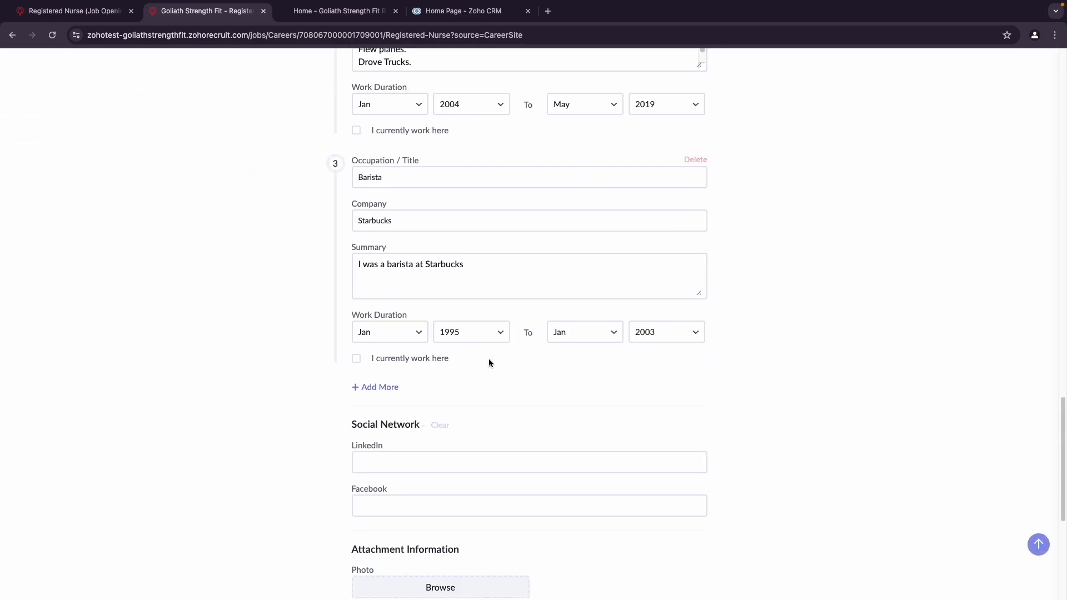
click(426, 403)
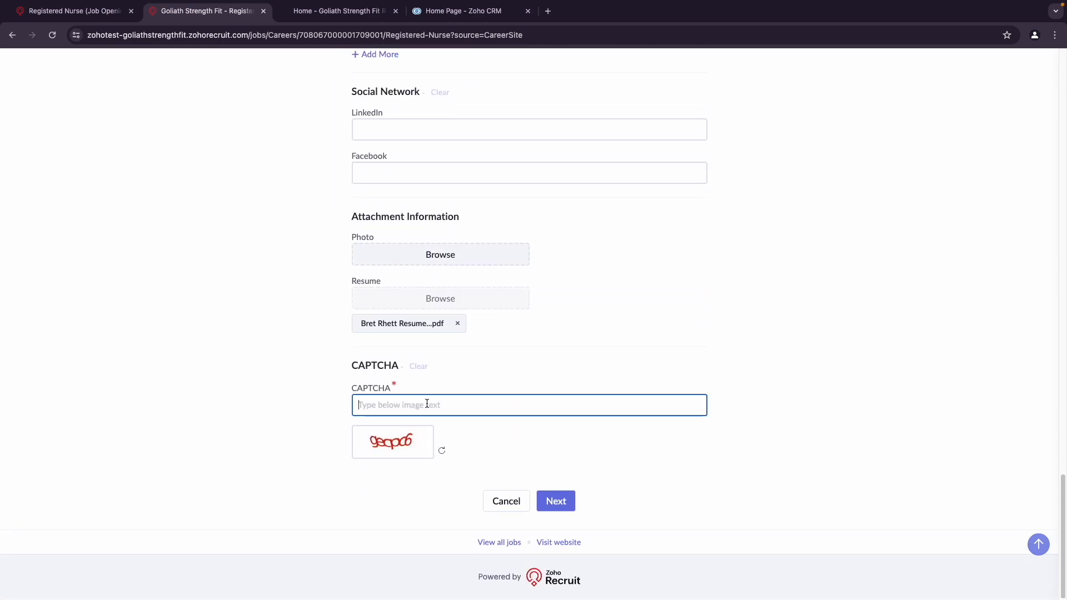
text(gecpc6)
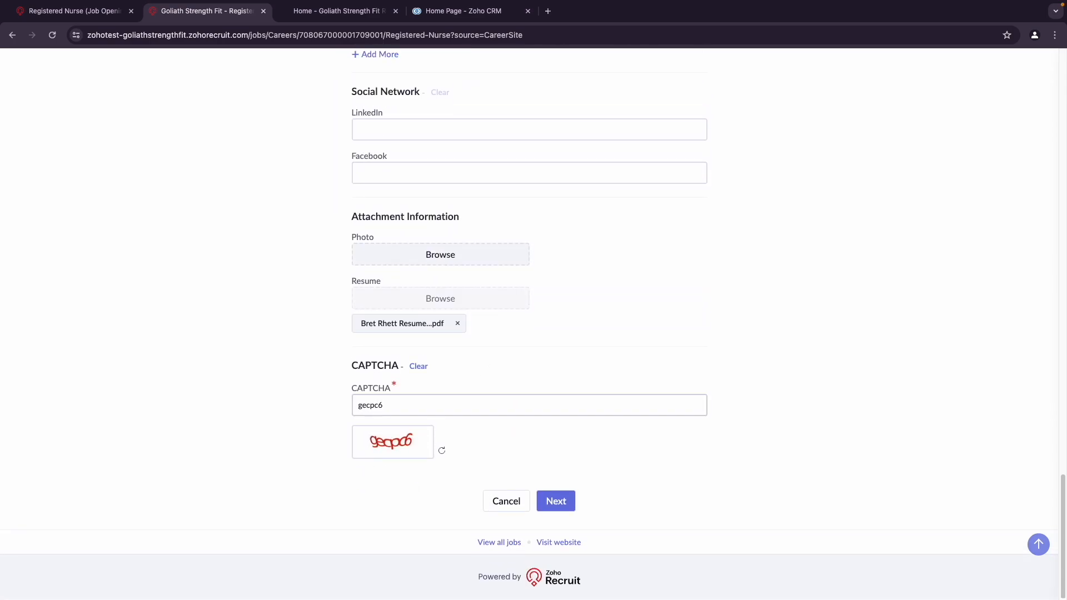
key(Return)
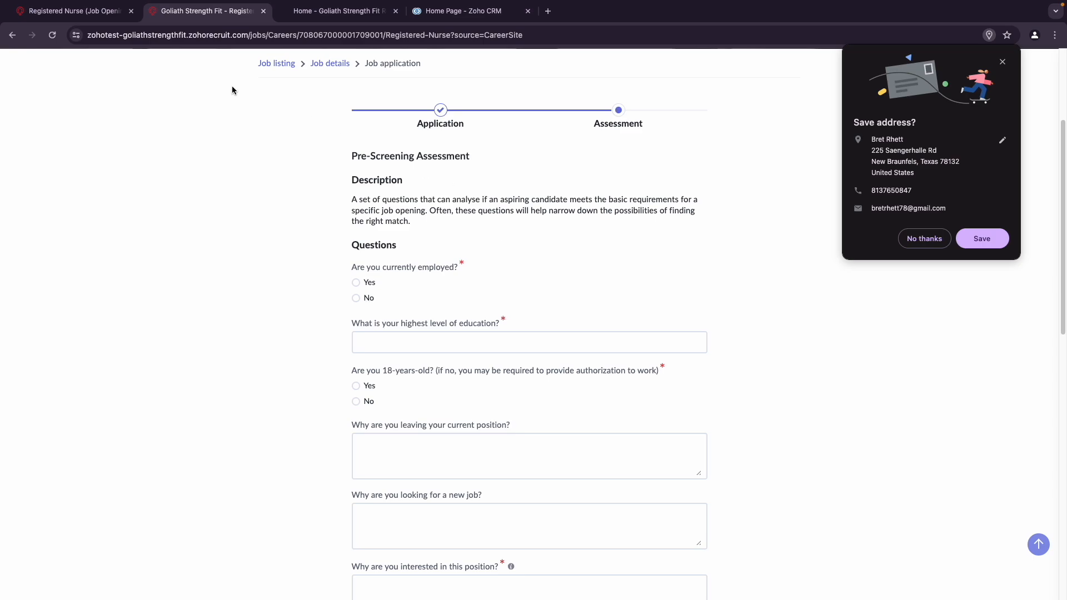
- Switch back to Zoho Recruit and open the applications associated with the Sales Executive job opening
click(78, 11)
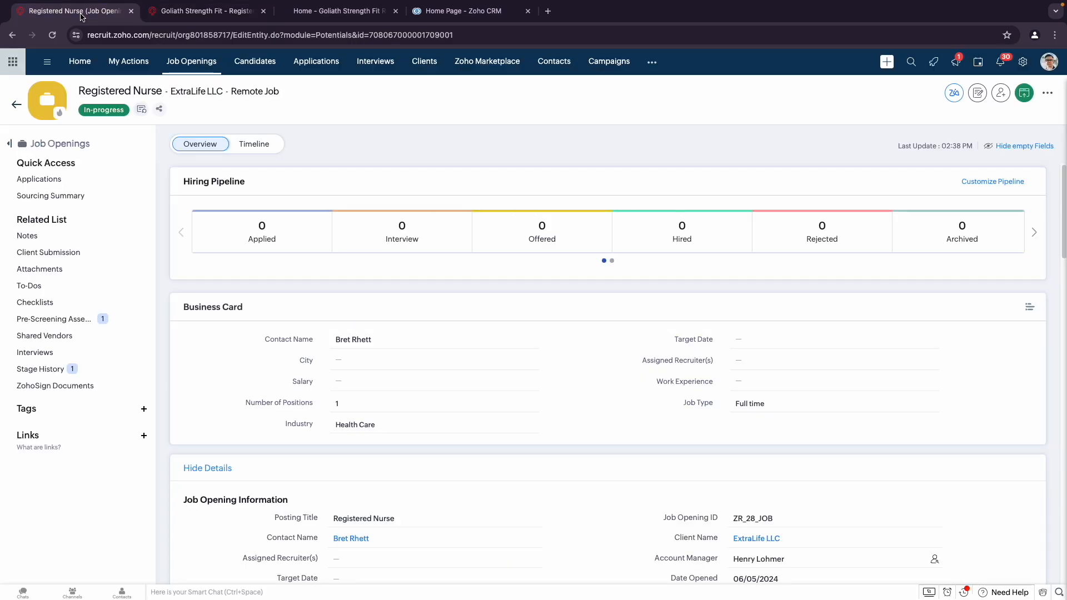
click(193, 63)
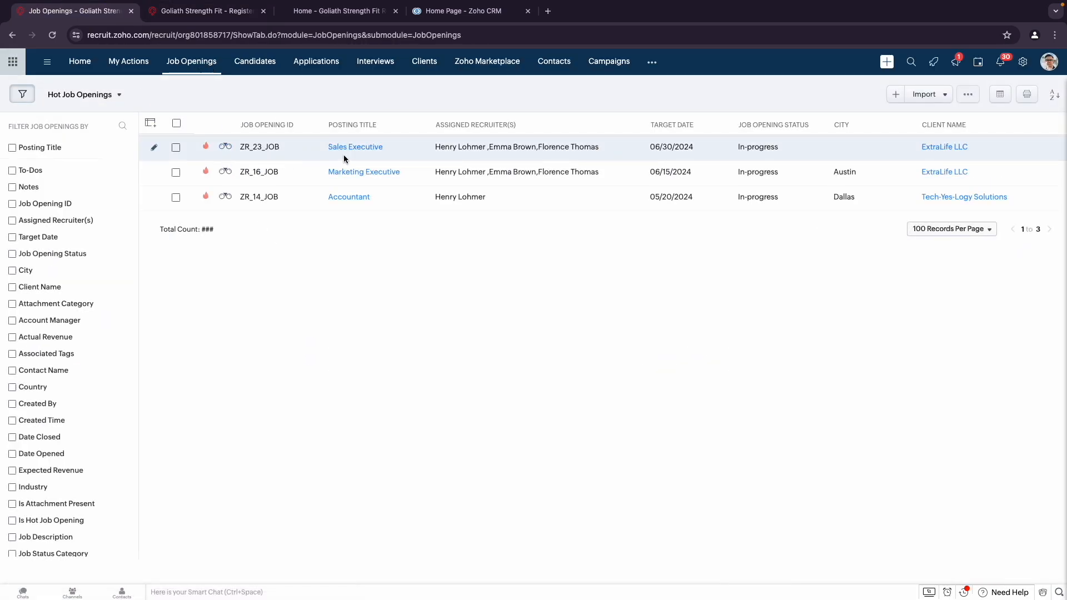
click(360, 149)
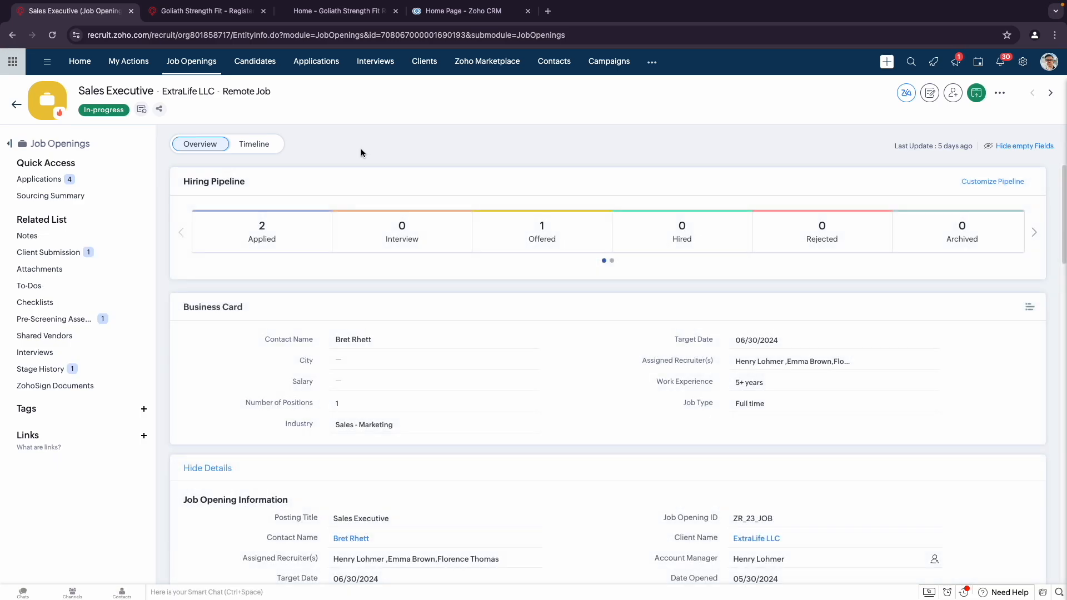
click(41, 179)
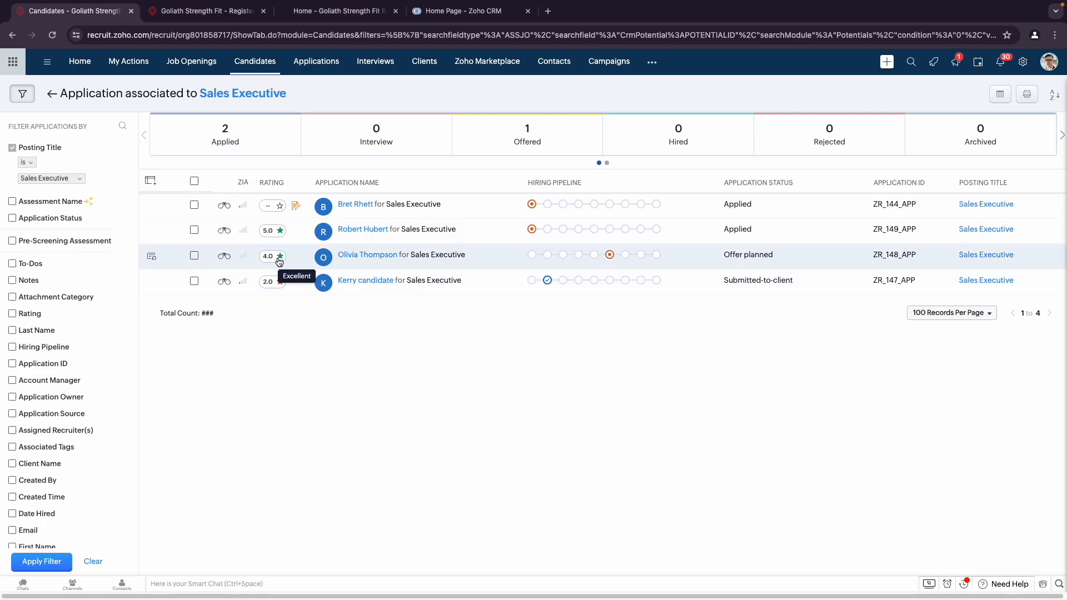
- Open the pending assessment review of the unrated Sales Executive applicant and examine the questionnaire answers and resume
click(297, 207)
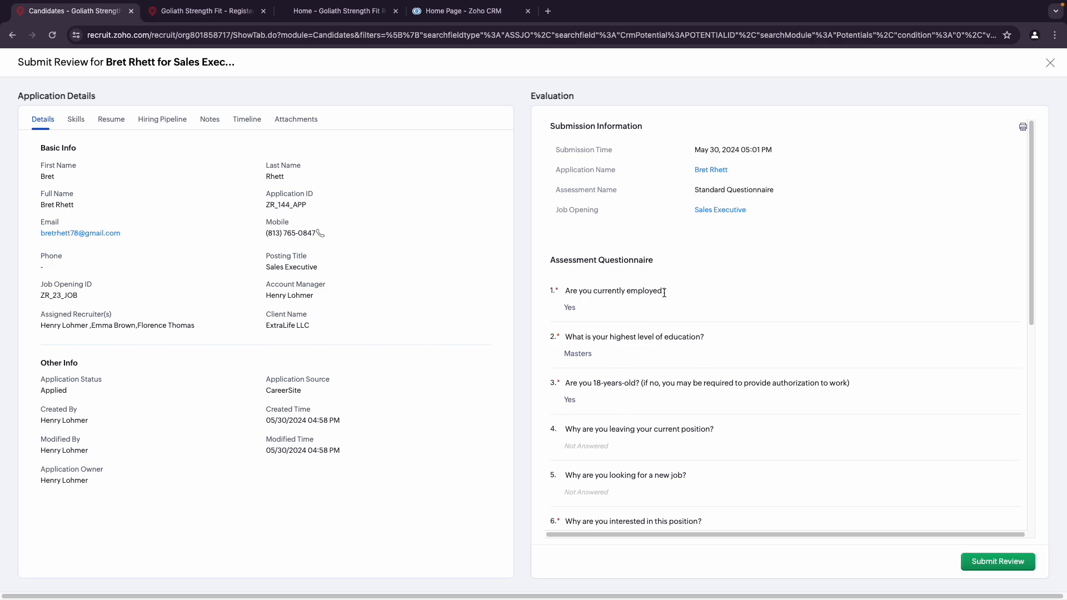
click(596, 357)
click(112, 120)
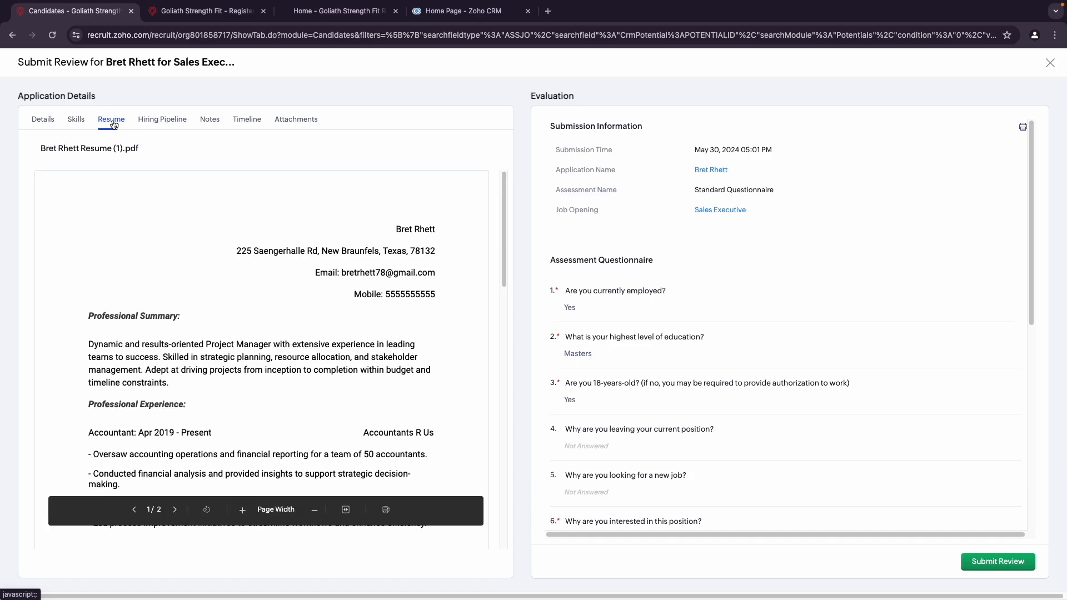
- Submit the applicant's review with a five-star rating, status Offer planned and an overall comment praising the candidate, and close it
click(986, 562)
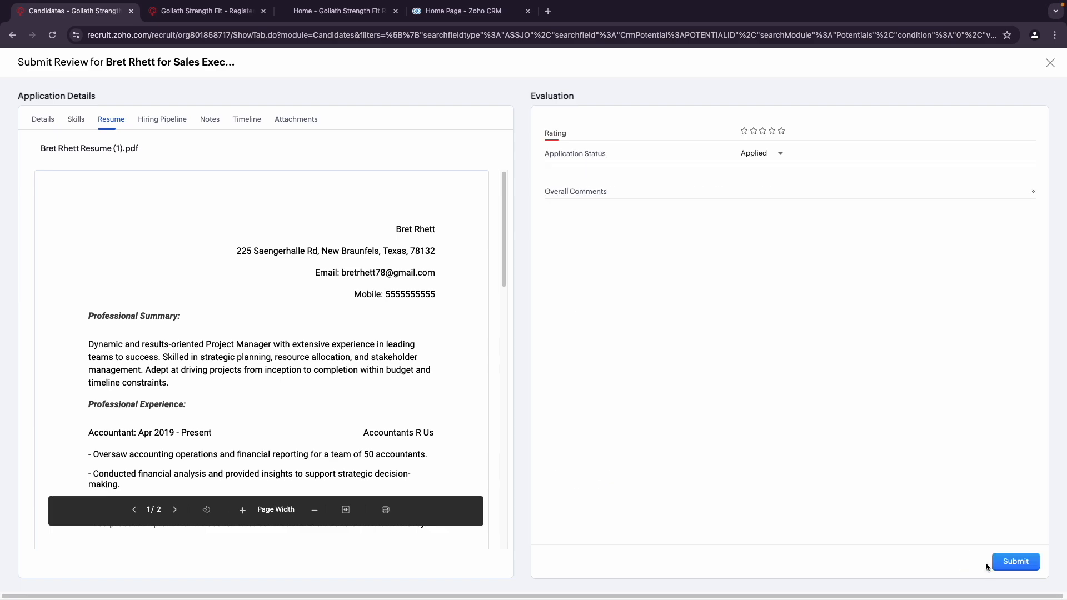
click(781, 131)
click(780, 153)
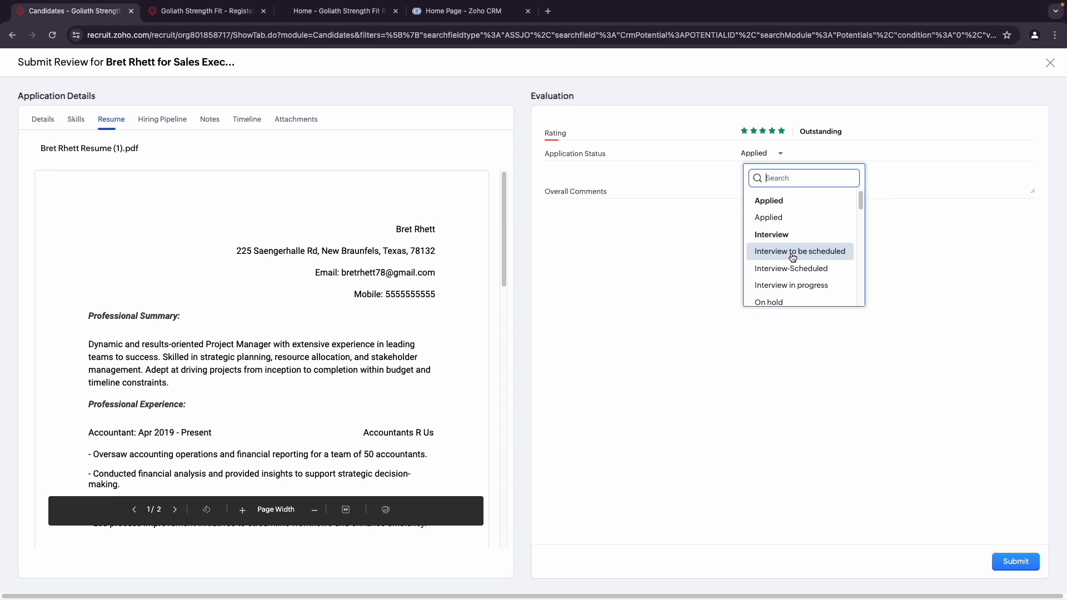
scroll(792, 257, down, 5)
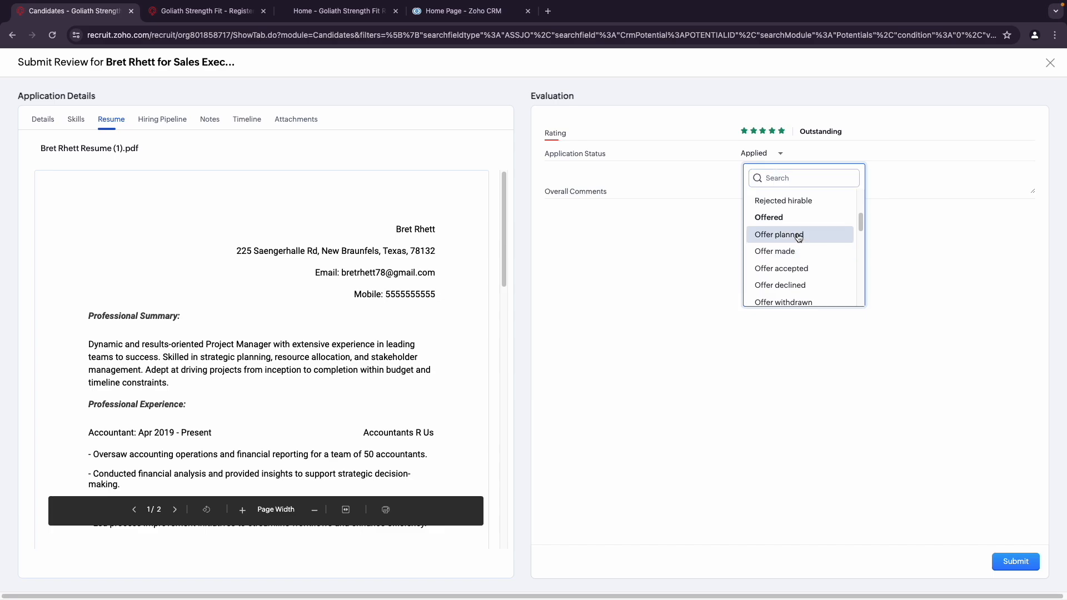
click(795, 233)
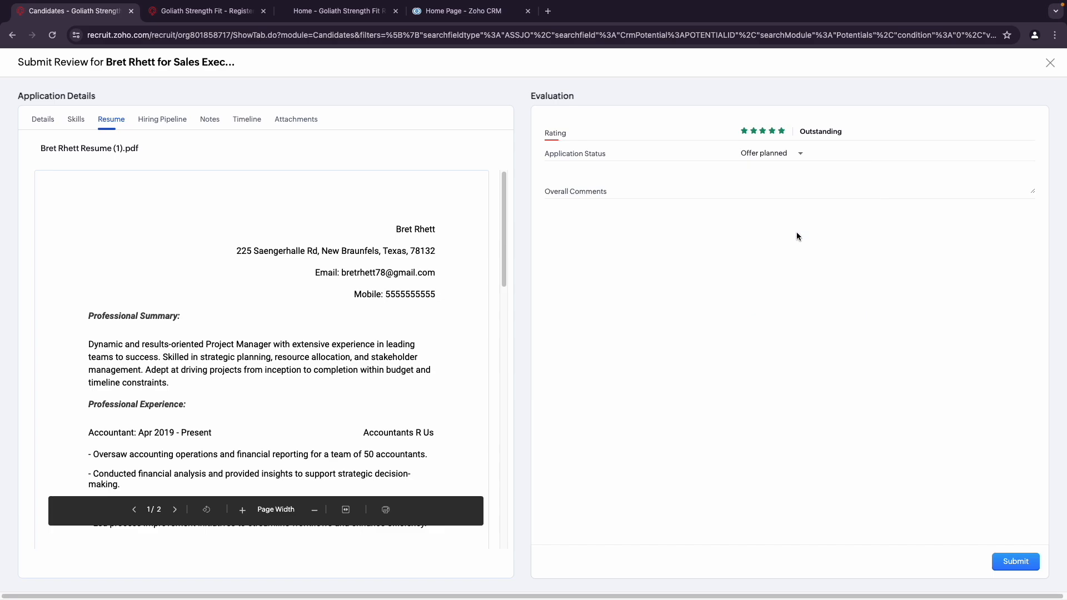
click(814, 193)
text(Bret is awesome!)
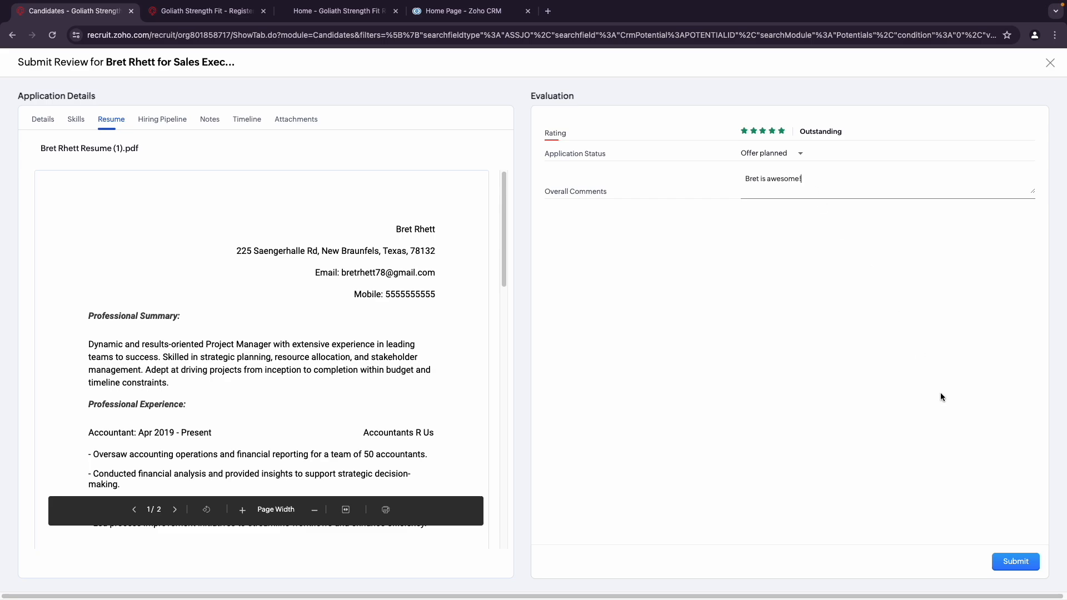
click(1015, 561)
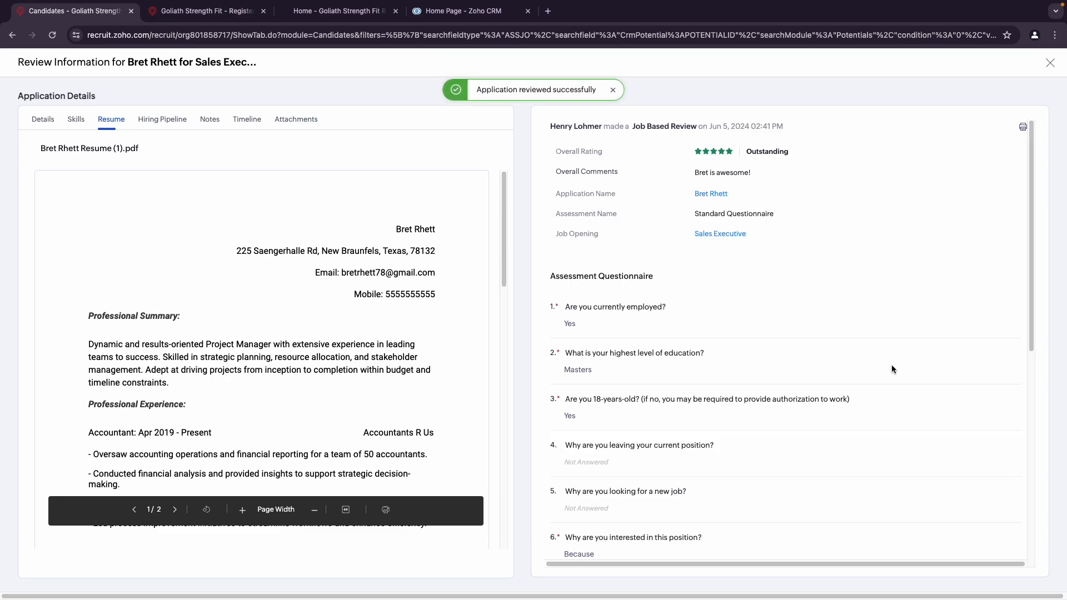
click(1050, 63)
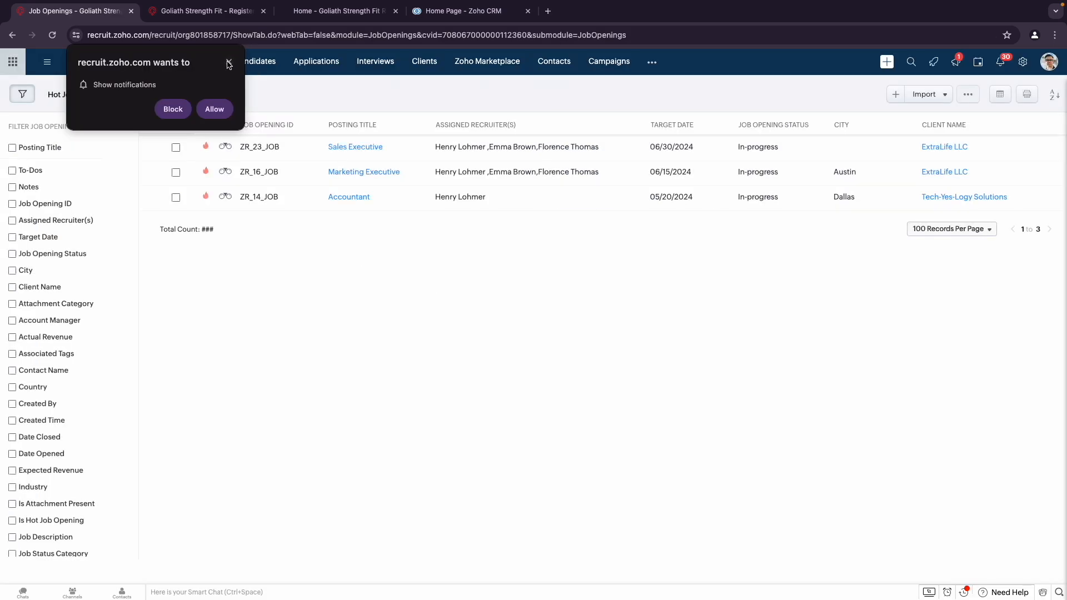
- Dismiss the browser notification request and reopen the applications of the Sales Executive job opening
click(365, 149)
click(227, 61)
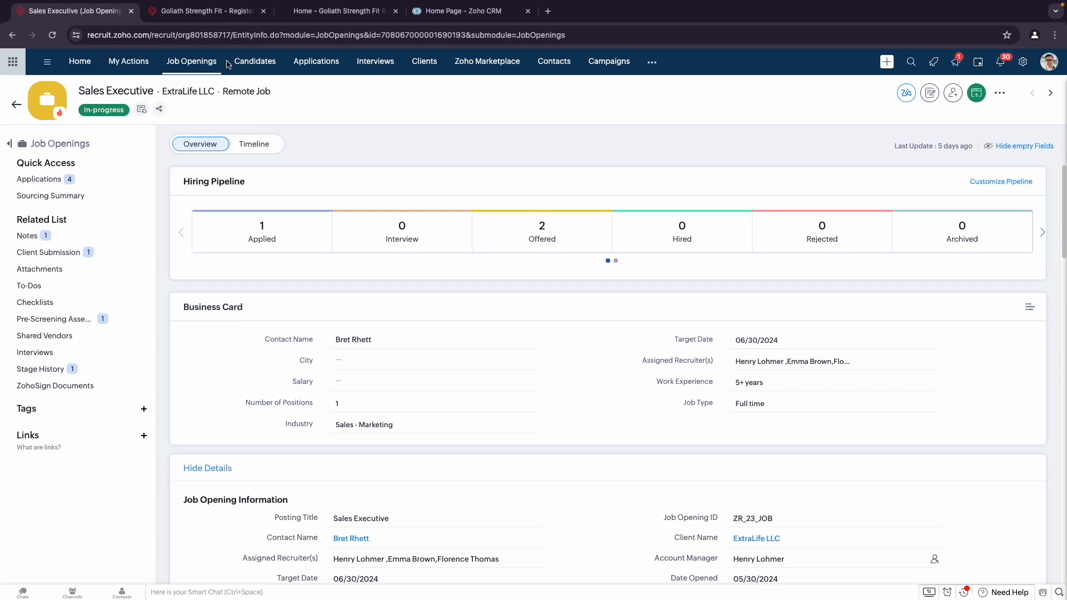
click(39, 179)
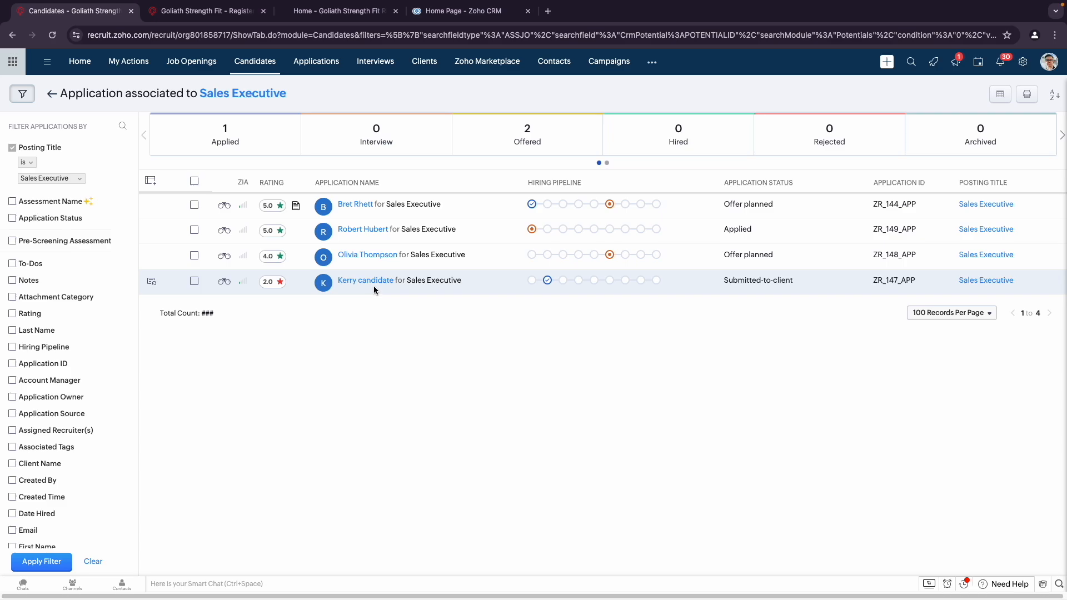
- Preview the newly reviewed applicant's details, close them, and view the summary card of the Submitted-to-client applicant
click(228, 206)
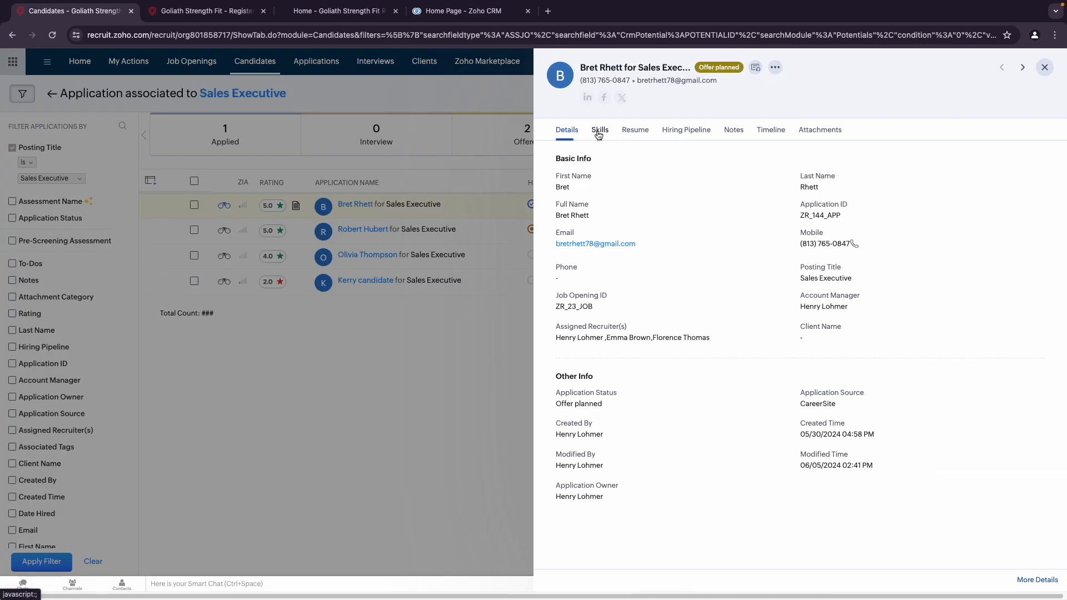
click(1045, 67)
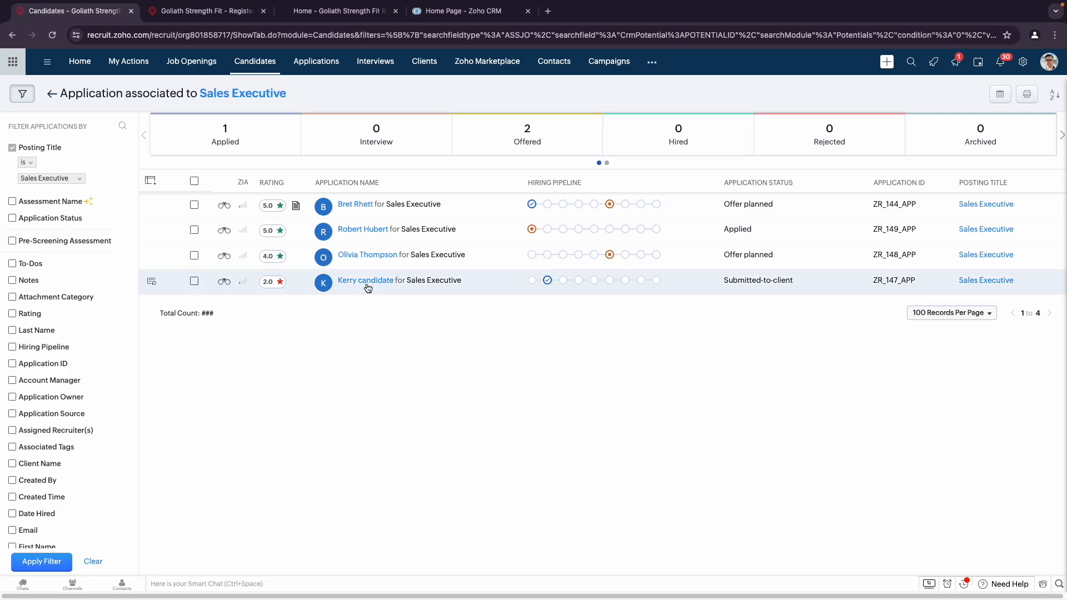
mouse_move(372, 283)
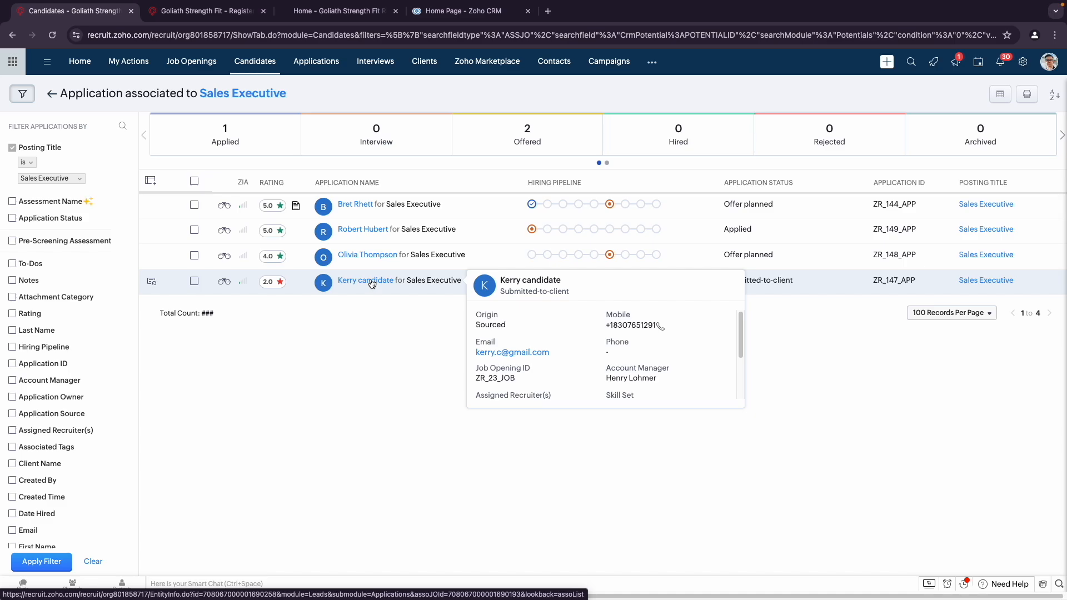
- Preview the Submitted-to-client Sales Executive applicant's details and skills, and close the preview
click(224, 282)
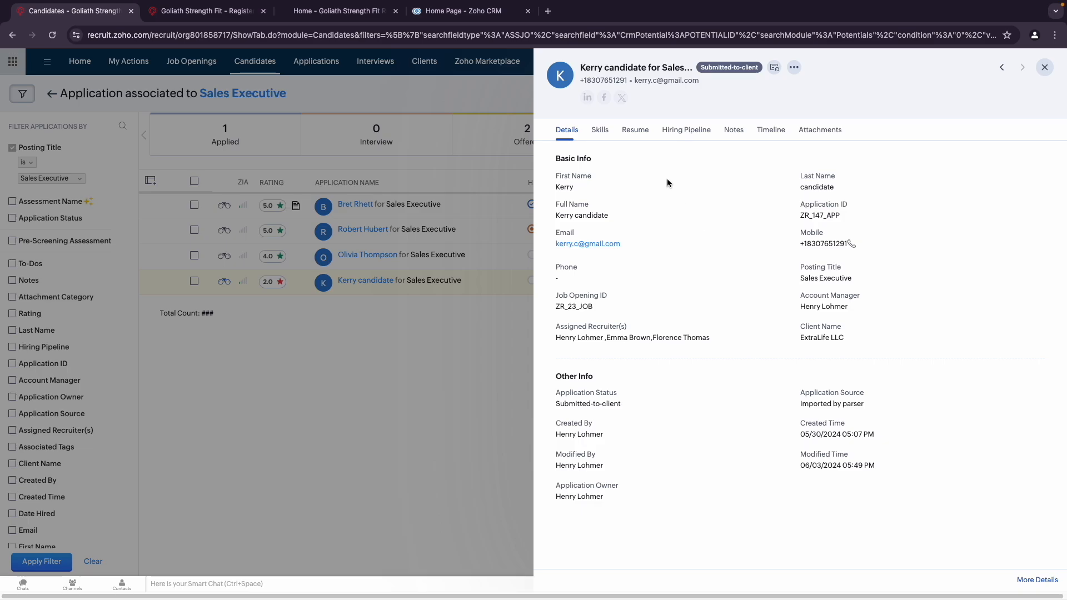
click(602, 133)
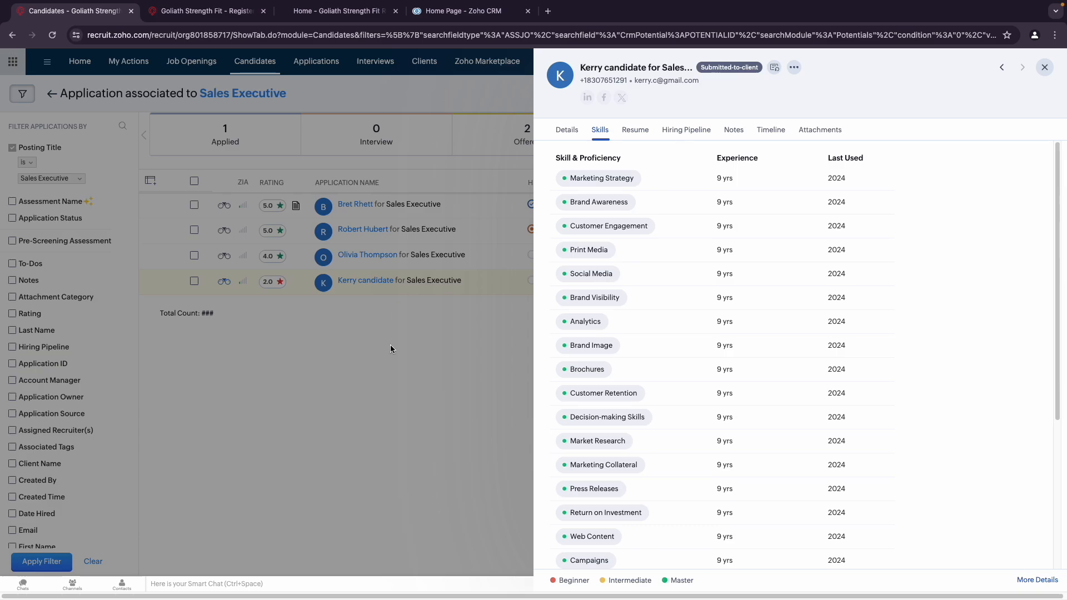
click(1045, 68)
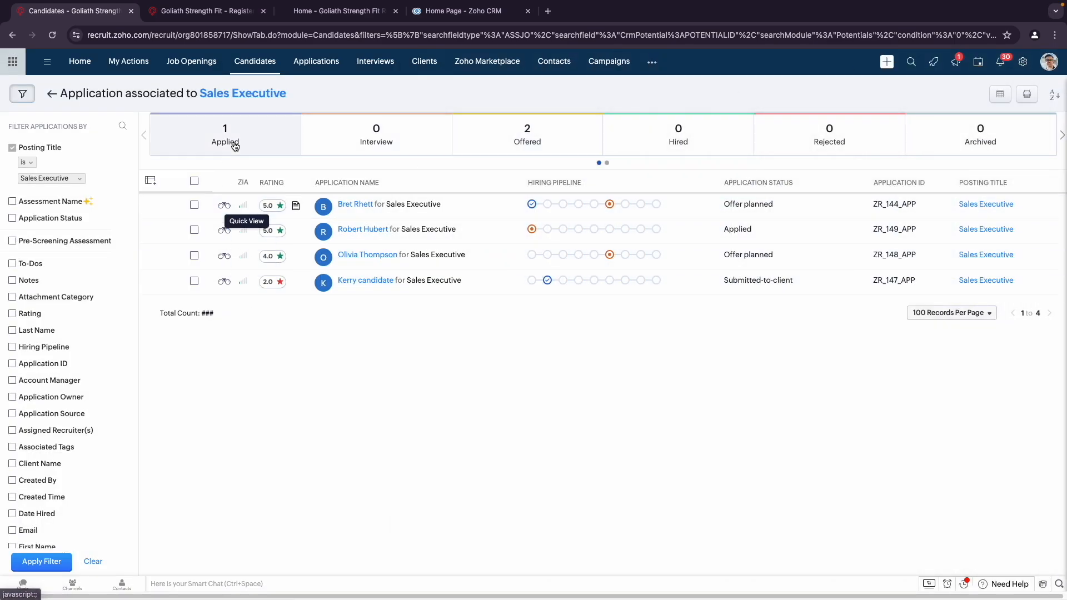
- Open the Marketing Executive job opening and view its associated applications
click(191, 61)
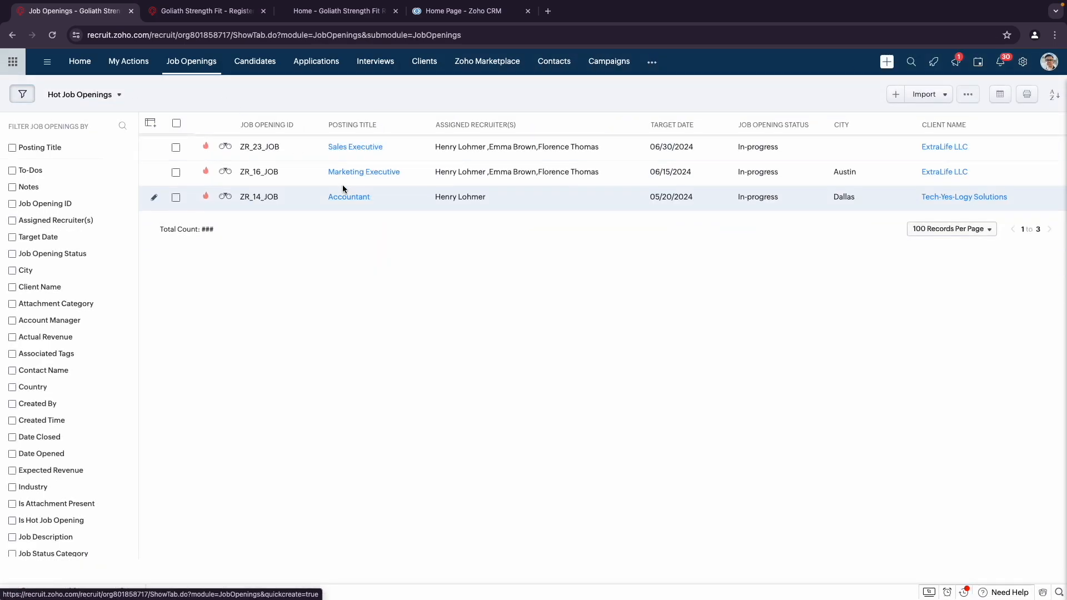
click(366, 171)
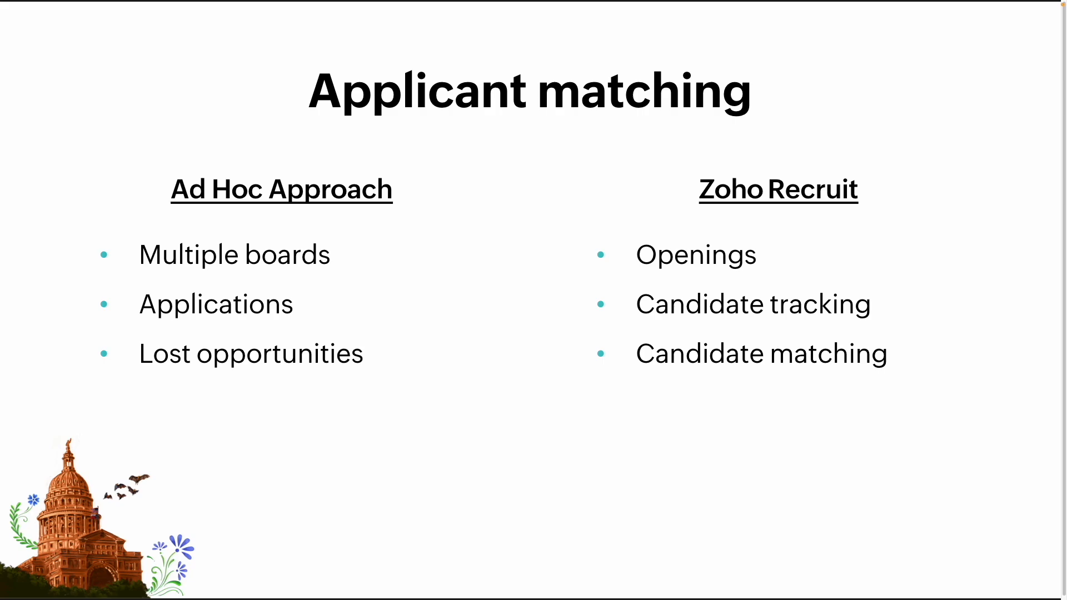
click(609, 246)
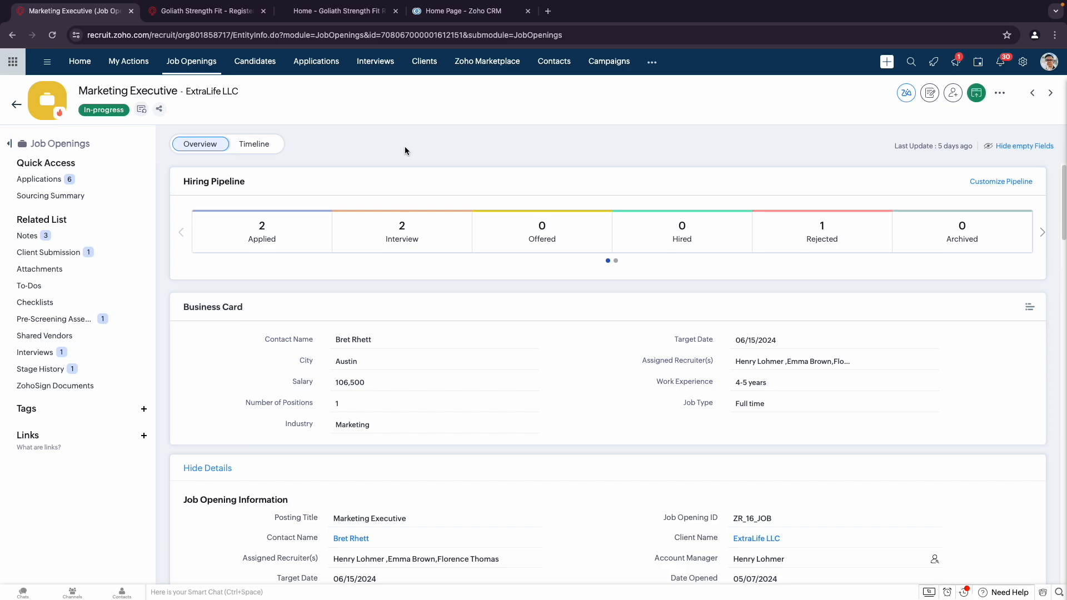
click(52, 179)
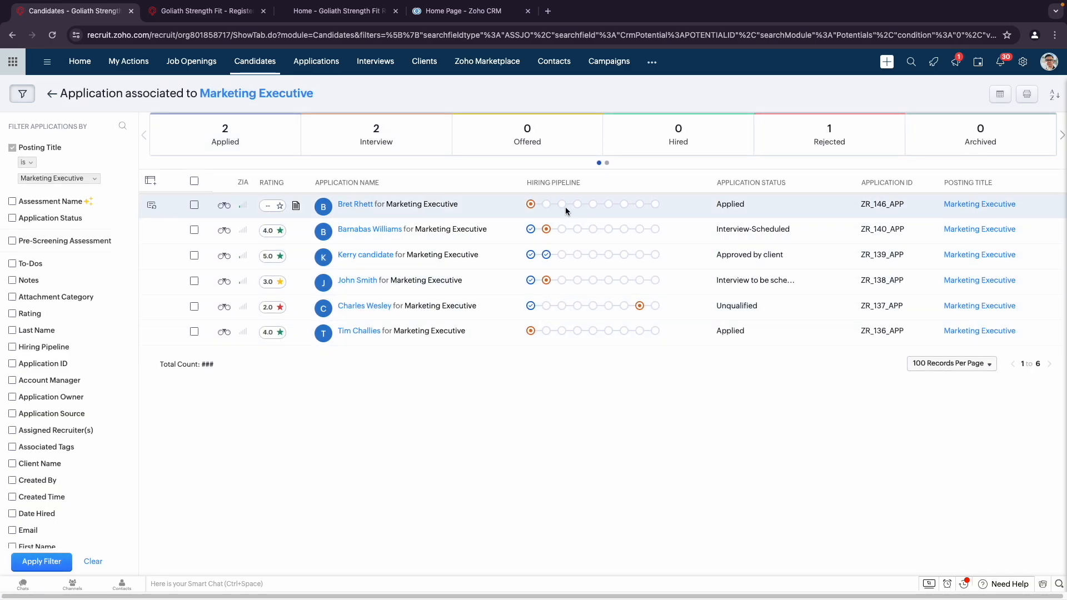
- Return to the job openings and open the applications of the Sales Executive opening
click(191, 61)
click(355, 147)
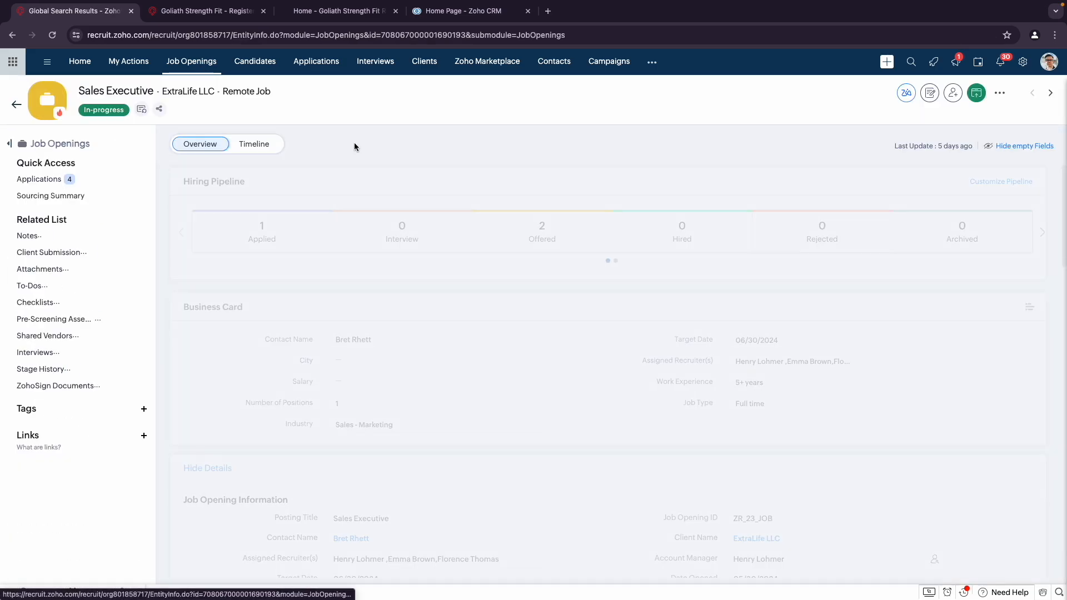
click(41, 179)
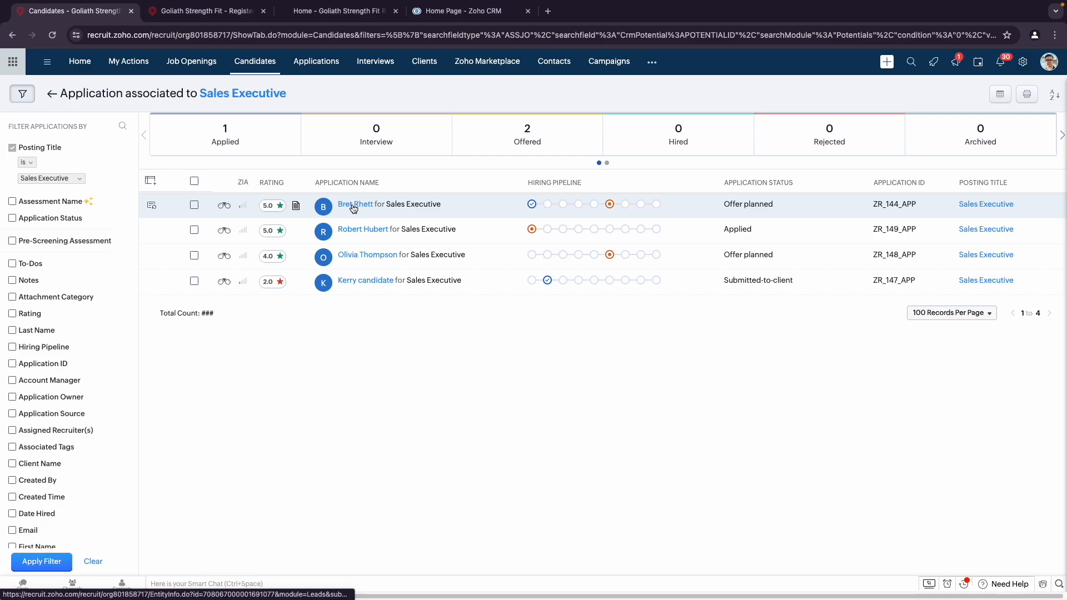
- Start a client submission email for the five-star Offer planned applicant with the Submit to Client template, and review the message body
mouse_move(353, 208)
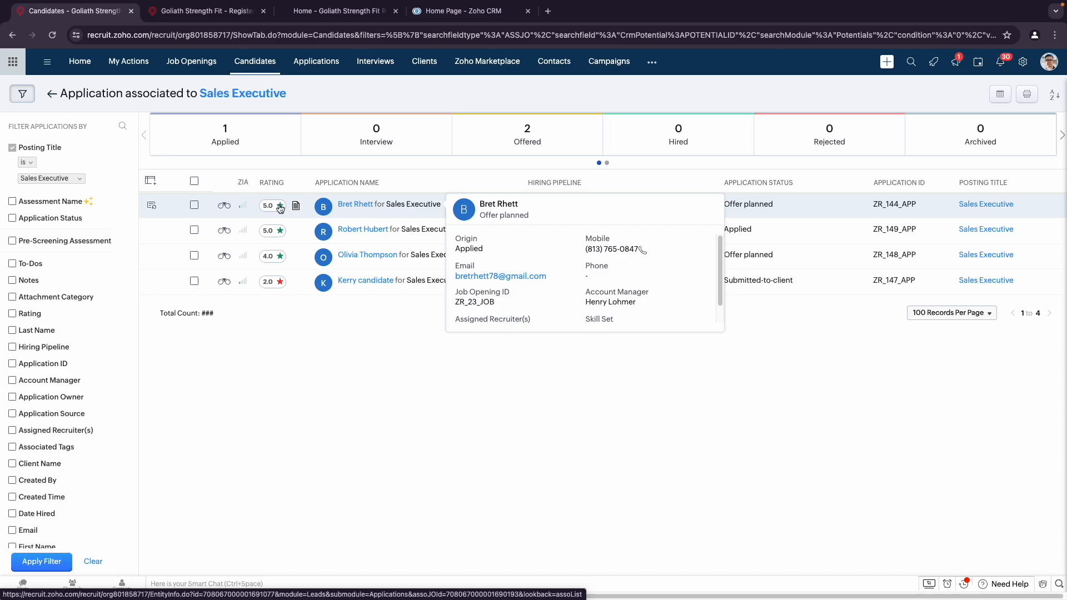
click(353, 206)
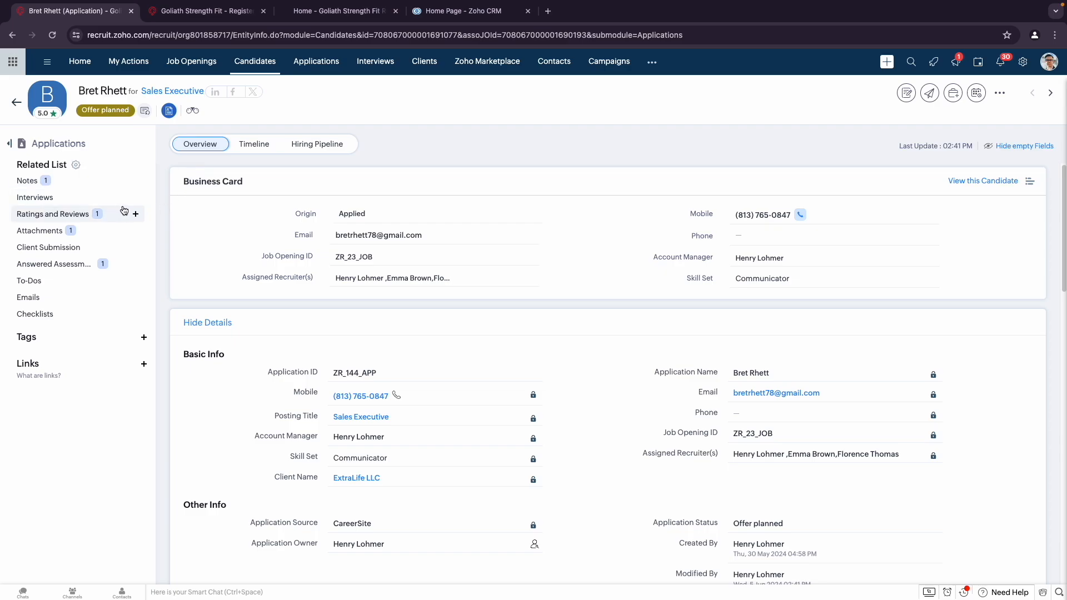
click(136, 249)
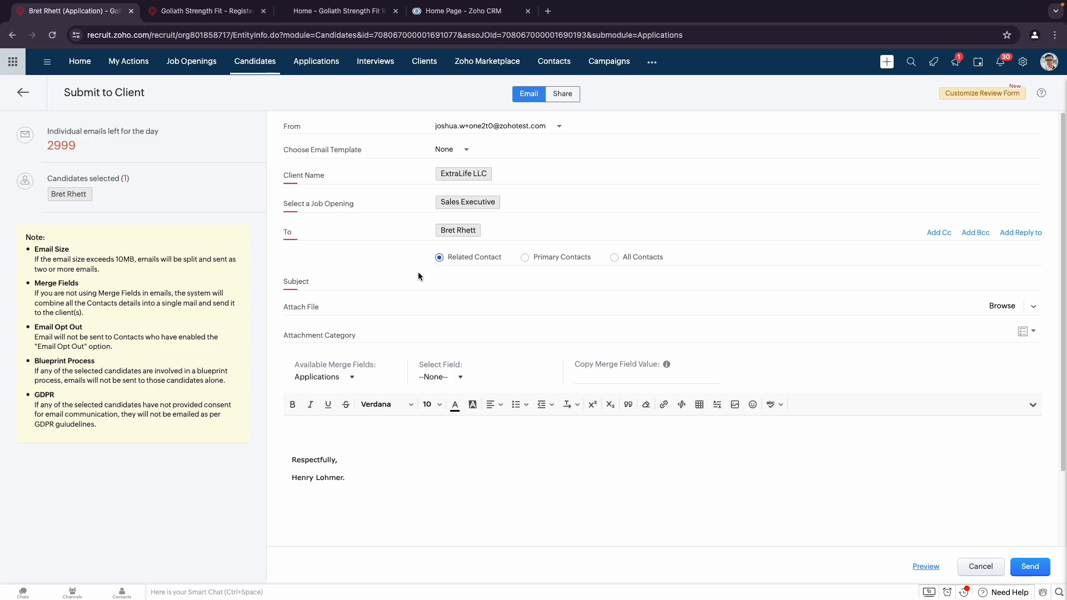
click(453, 149)
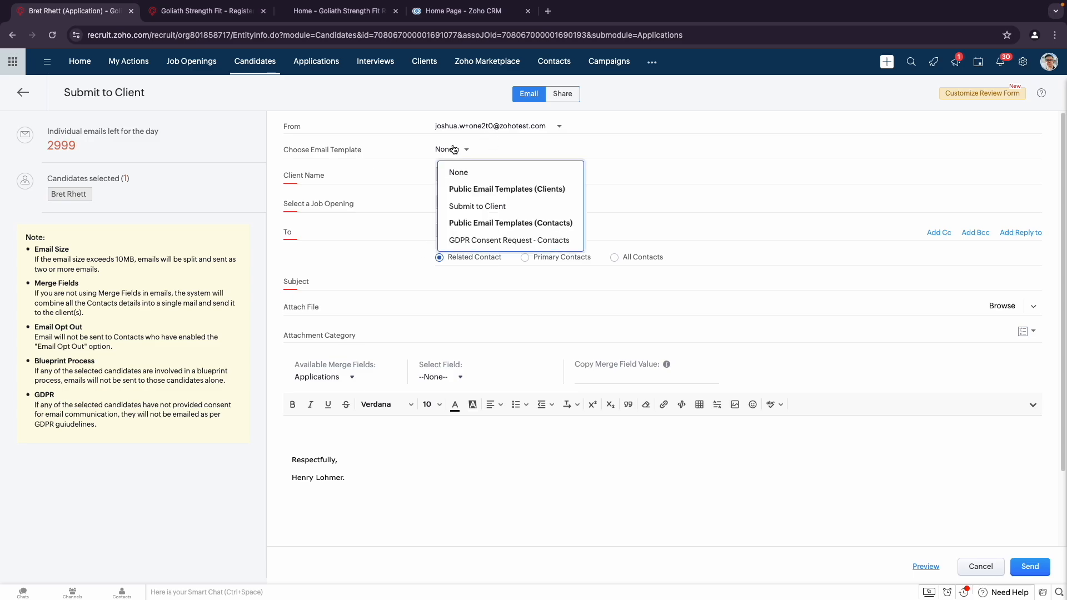
click(480, 206)
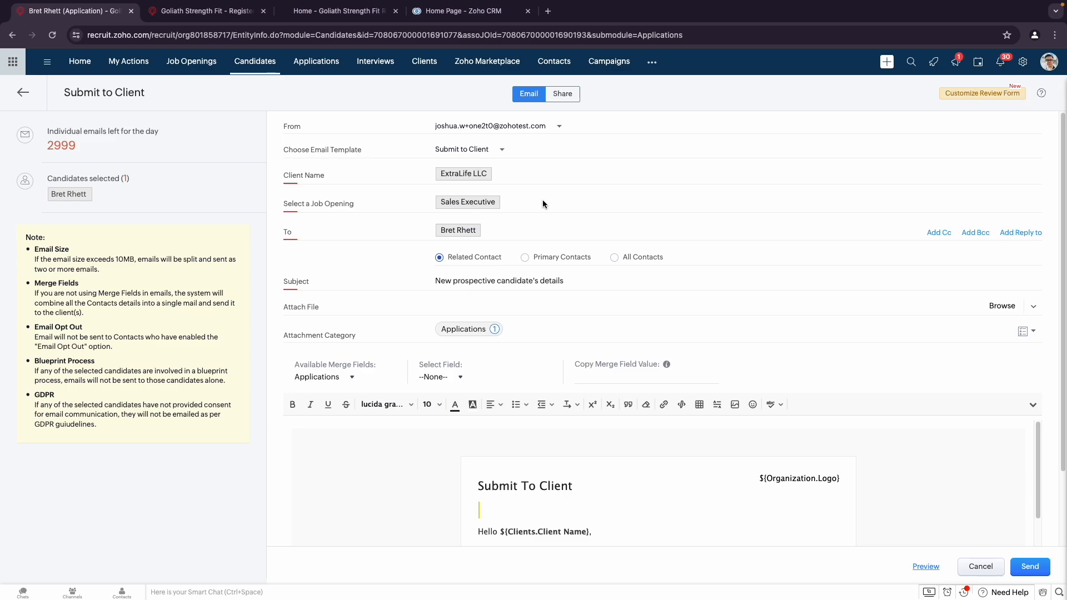
scroll(563, 430, down, 2)
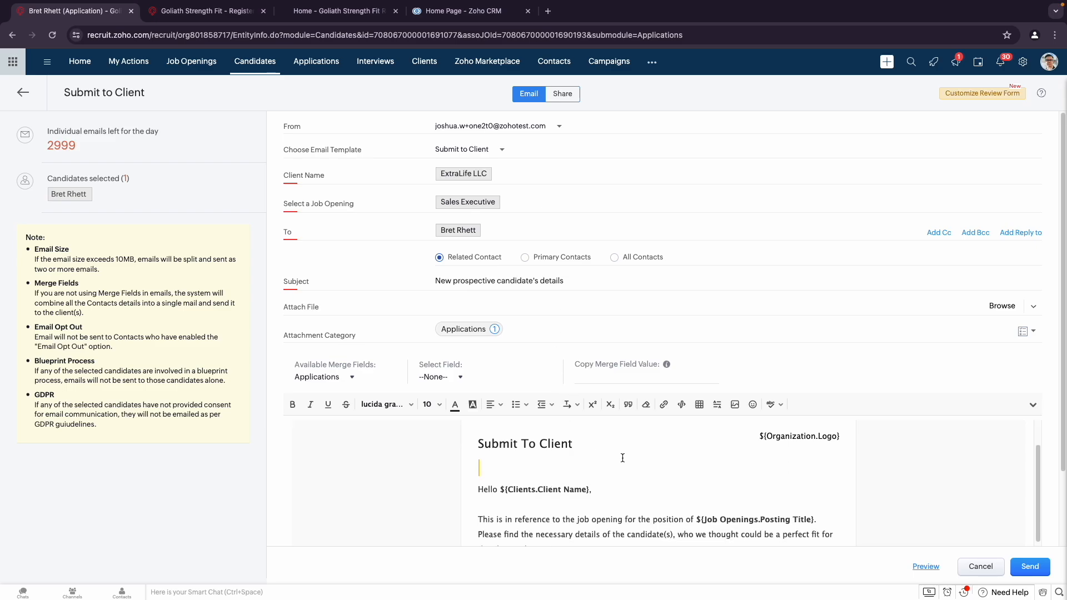
scroll(599, 472, down, 1)
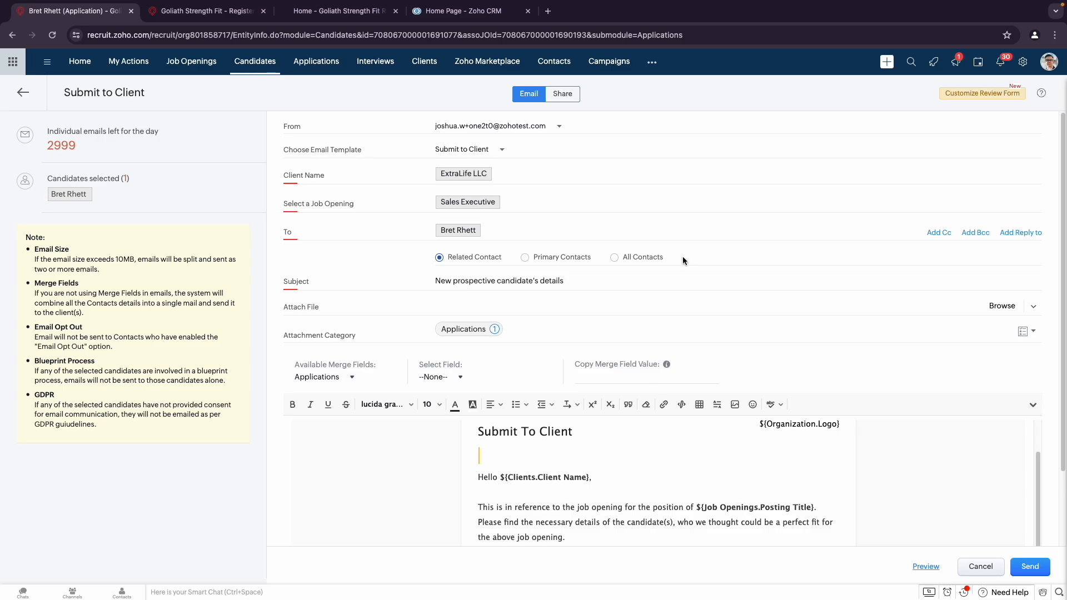
- Switch to the client portal, open the Sales Executive opening from the in-progress jobs, and list its submitted candidates
click(215, 12)
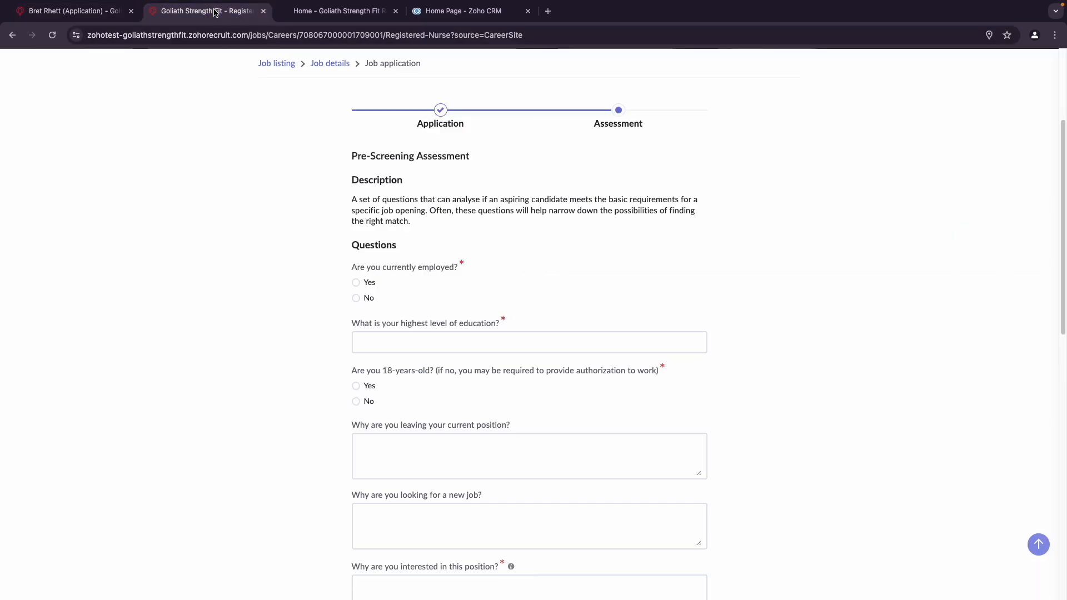
click(343, 12)
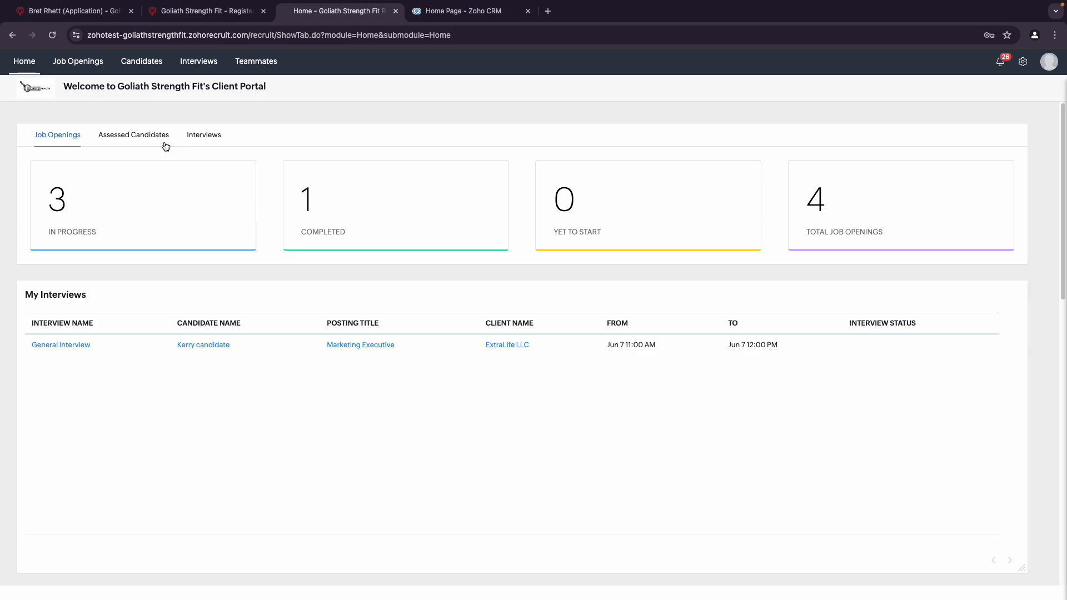
click(64, 225)
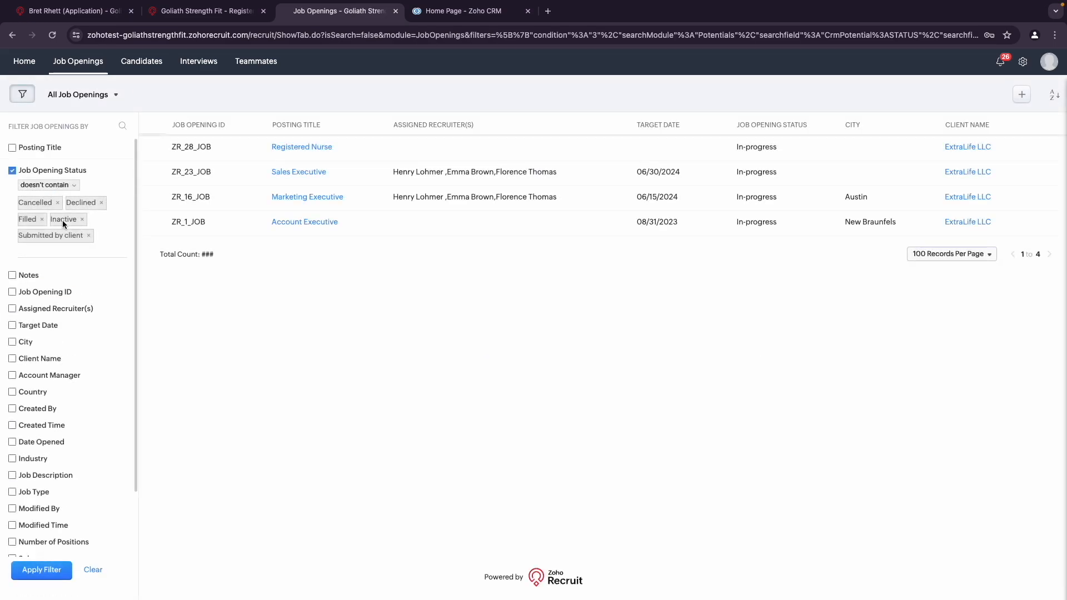
click(298, 172)
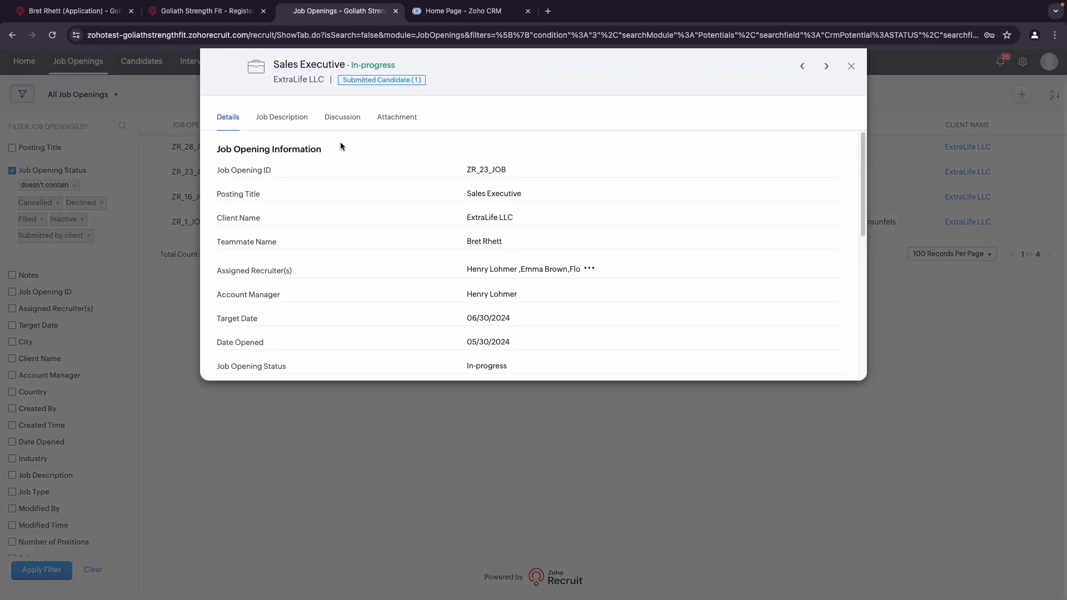
click(382, 82)
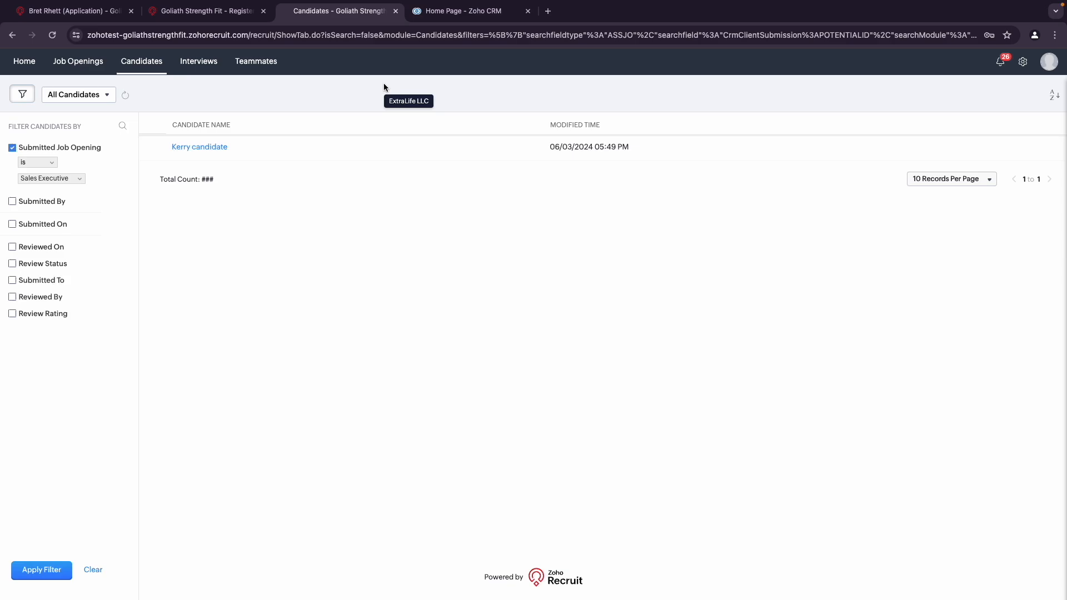
- Approve the submitted Sales Executive candidate with a five-star rating and a short praising feedback comment, and close the record
click(201, 148)
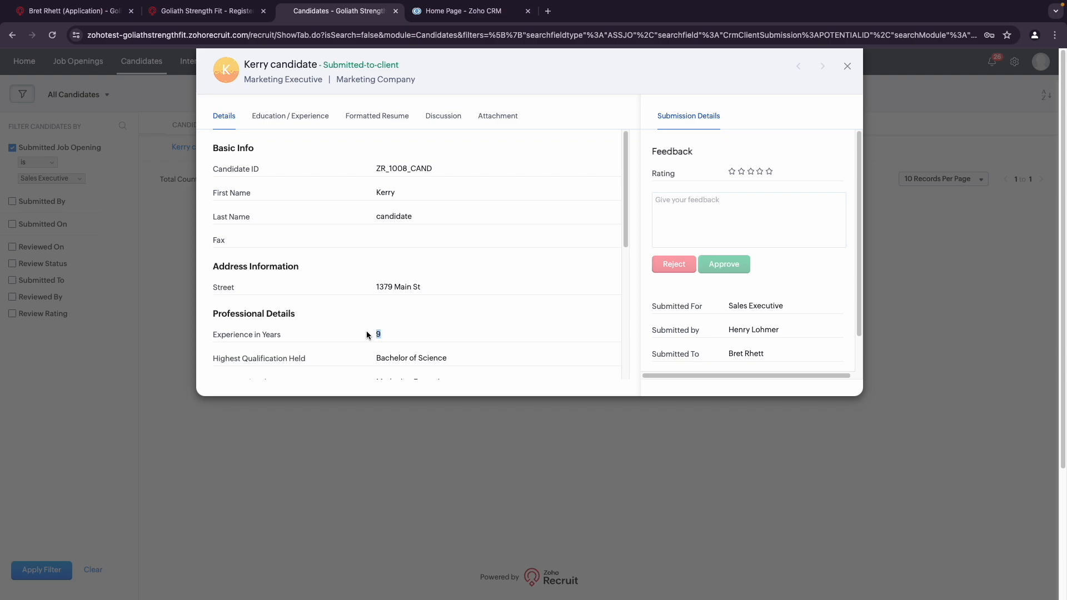
click(775, 172)
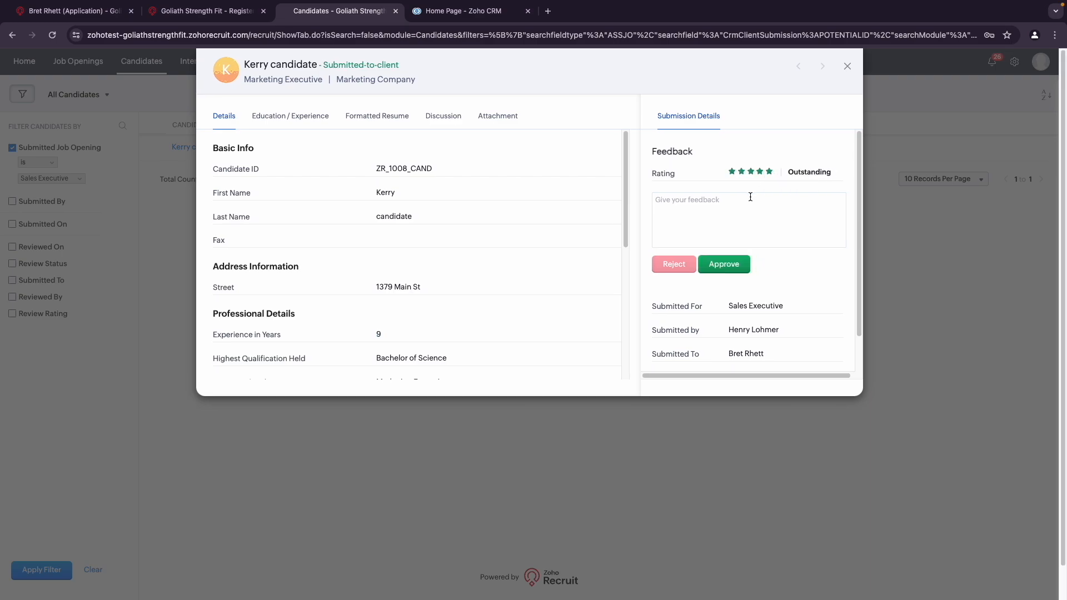
click(724, 204)
text(Kerry is Pretty Great!)
click(731, 271)
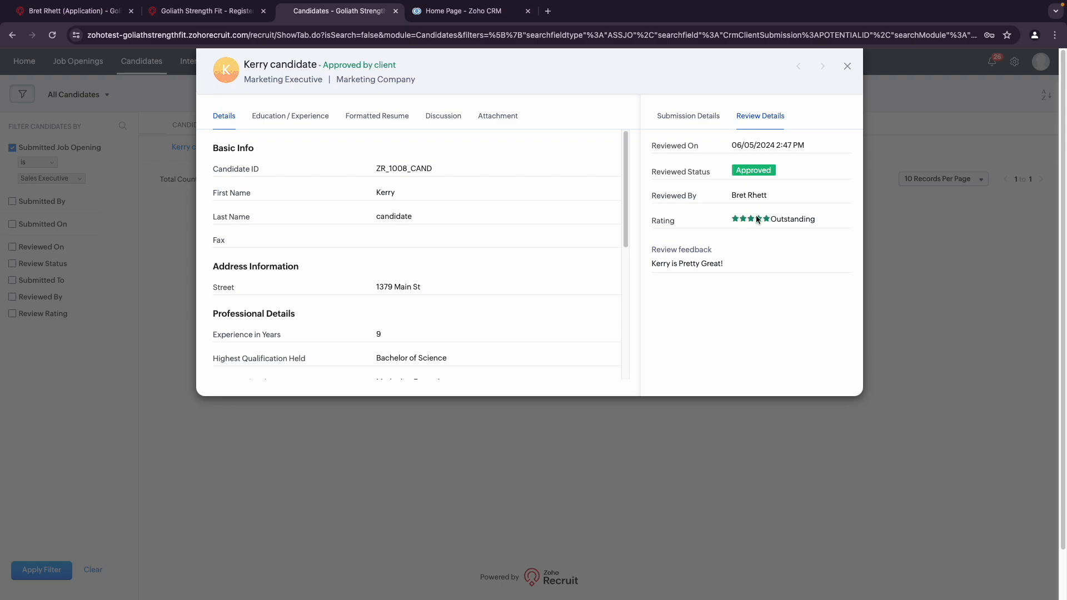
click(850, 68)
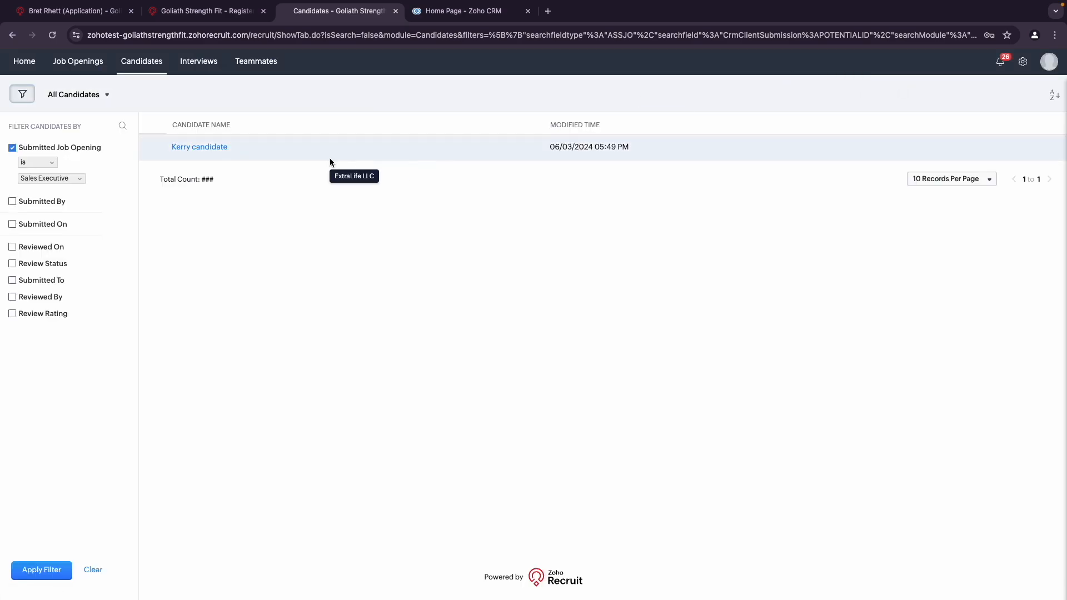
- Switch back to the recruiter account and open the applications of the Marketing Executive job opening
click(83, 7)
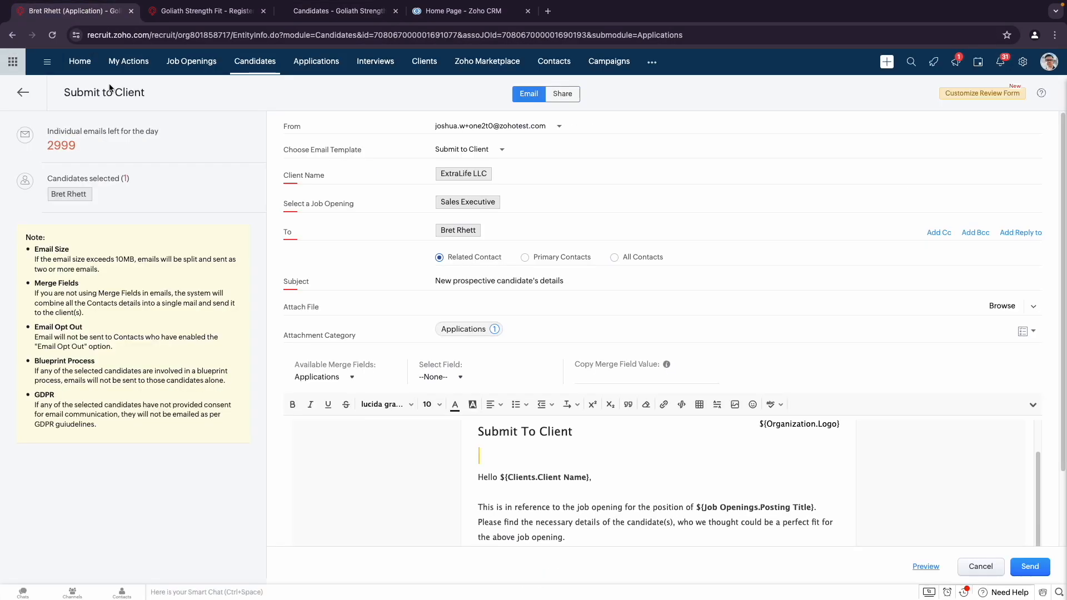
click(198, 74)
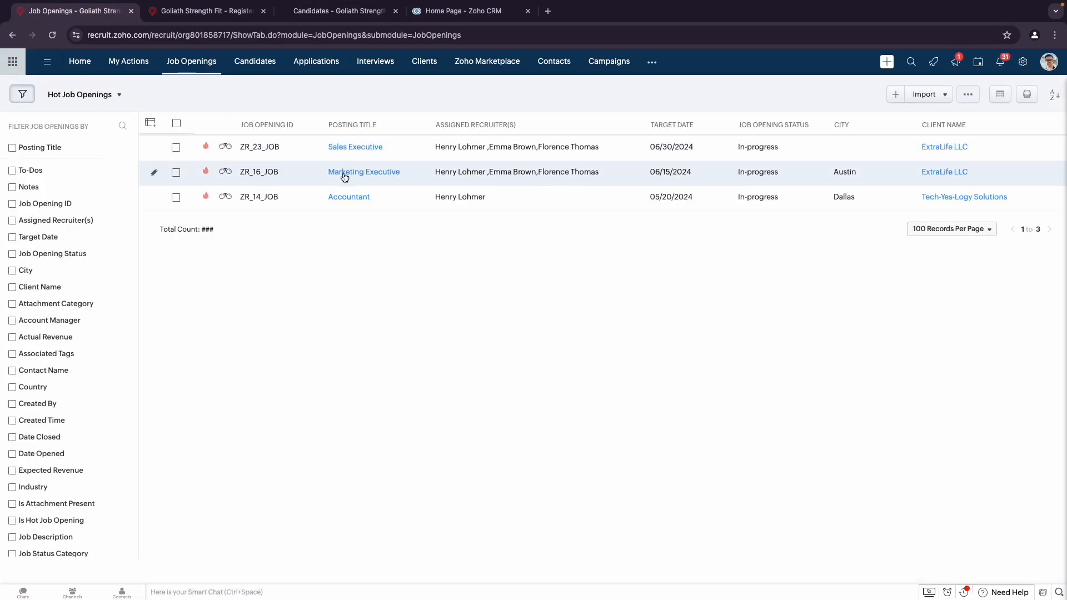
click(344, 175)
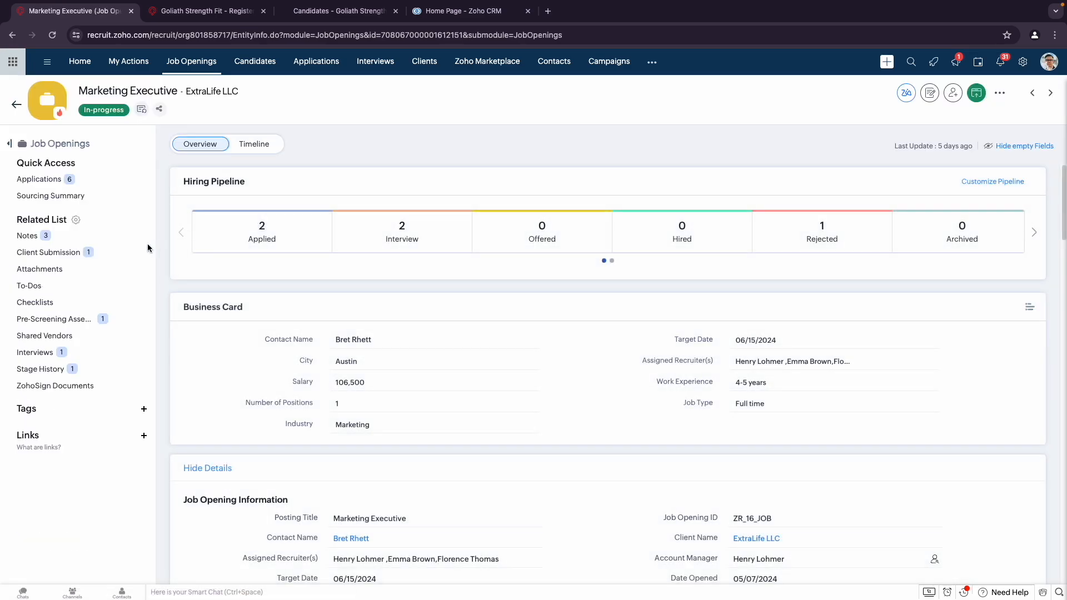
click(58, 183)
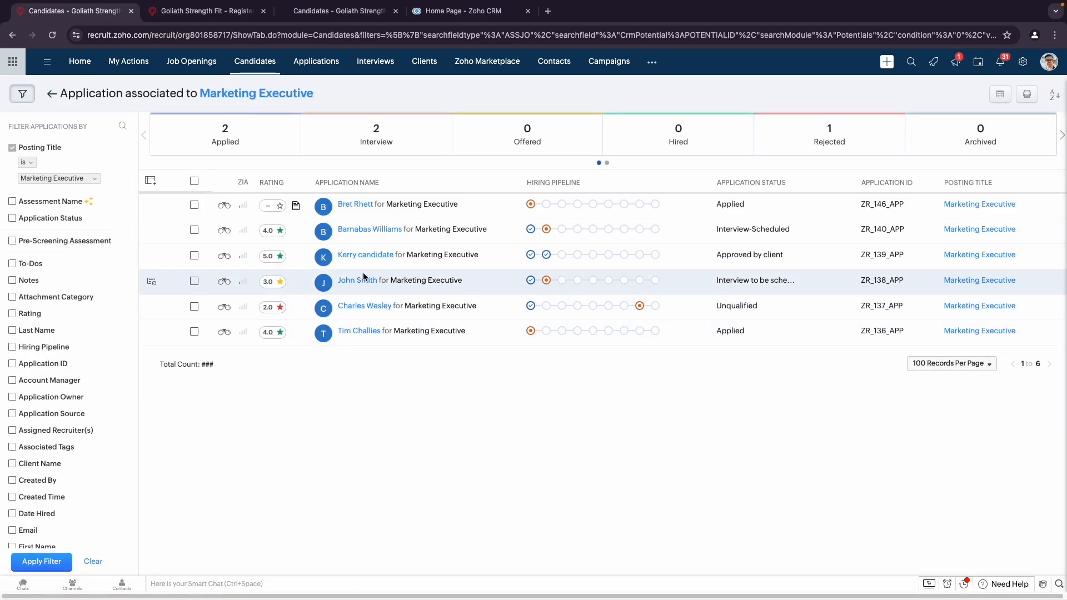
- Open the Marketing Executive applicant approved by the client, view the client's review of the submission, and close it
click(378, 256)
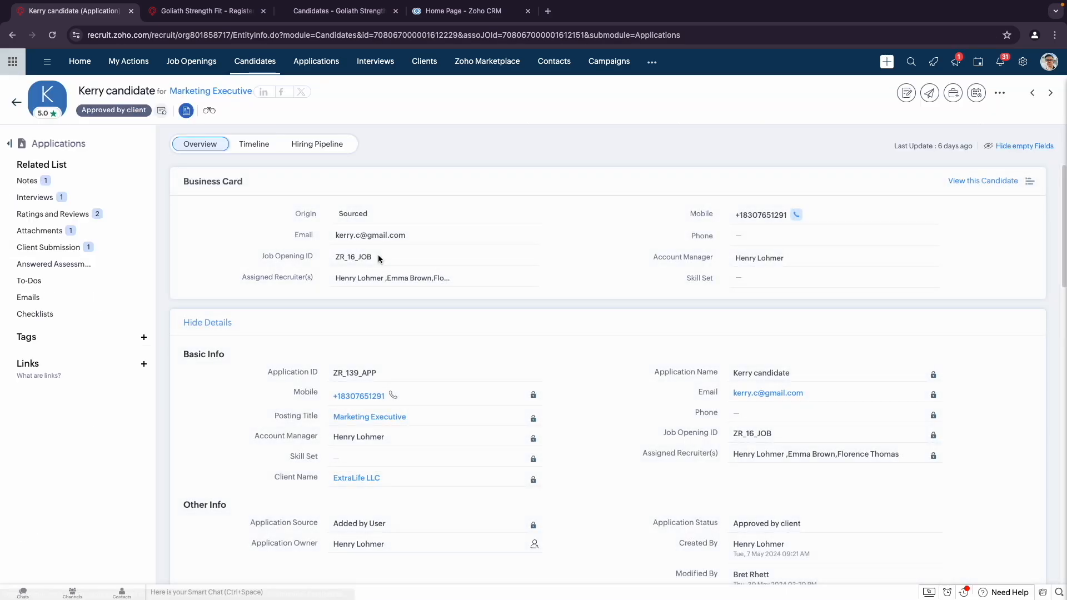
click(85, 247)
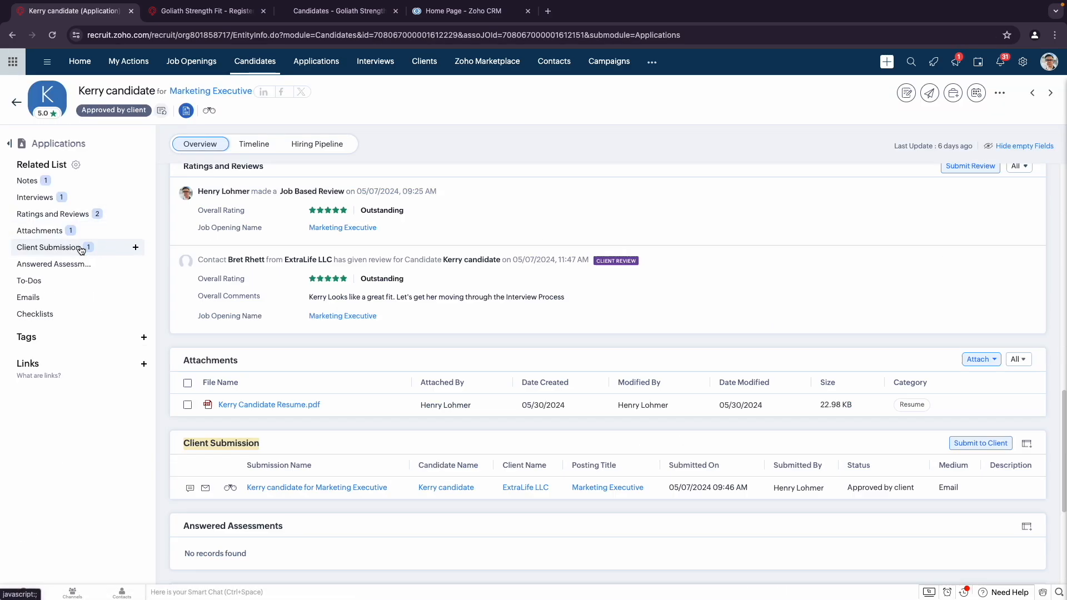
click(190, 246)
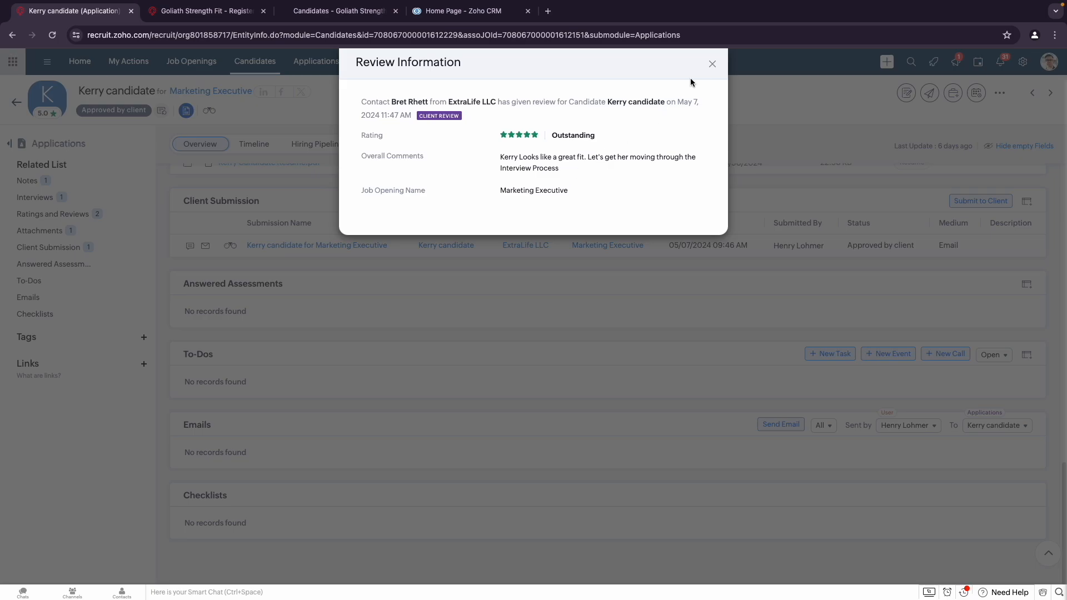
click(713, 65)
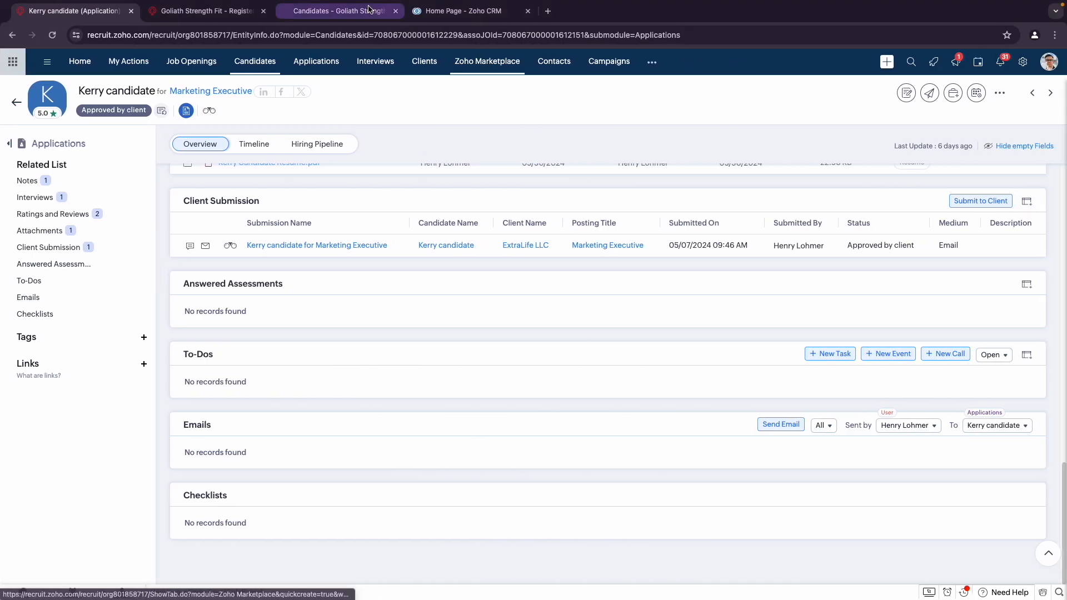
- Switch to the client portal's home page and open the General Interview scheduled for the Marketing Executive position
click(368, 11)
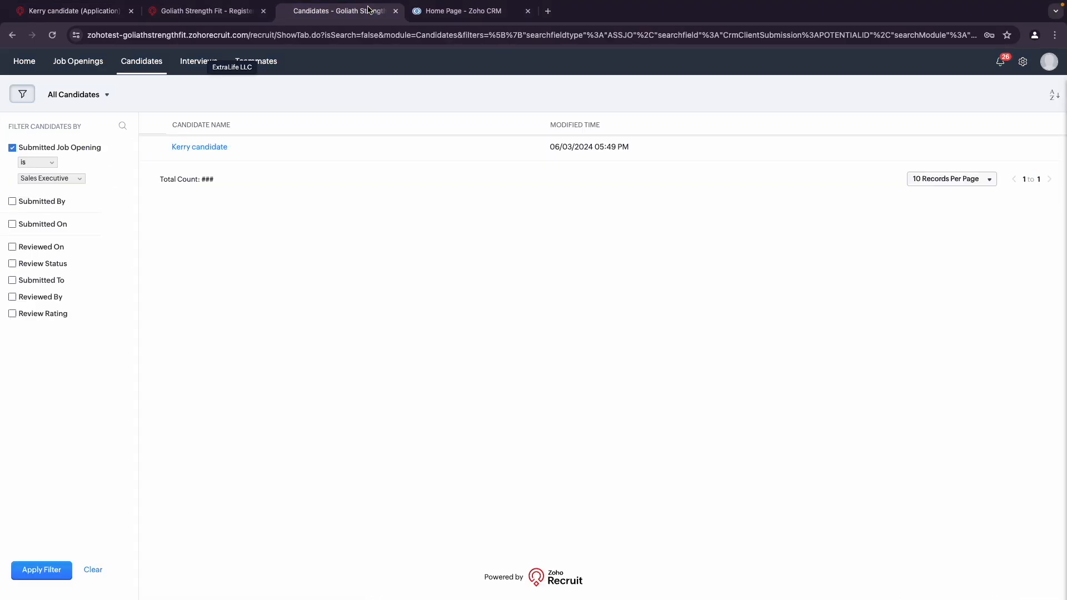
click(25, 62)
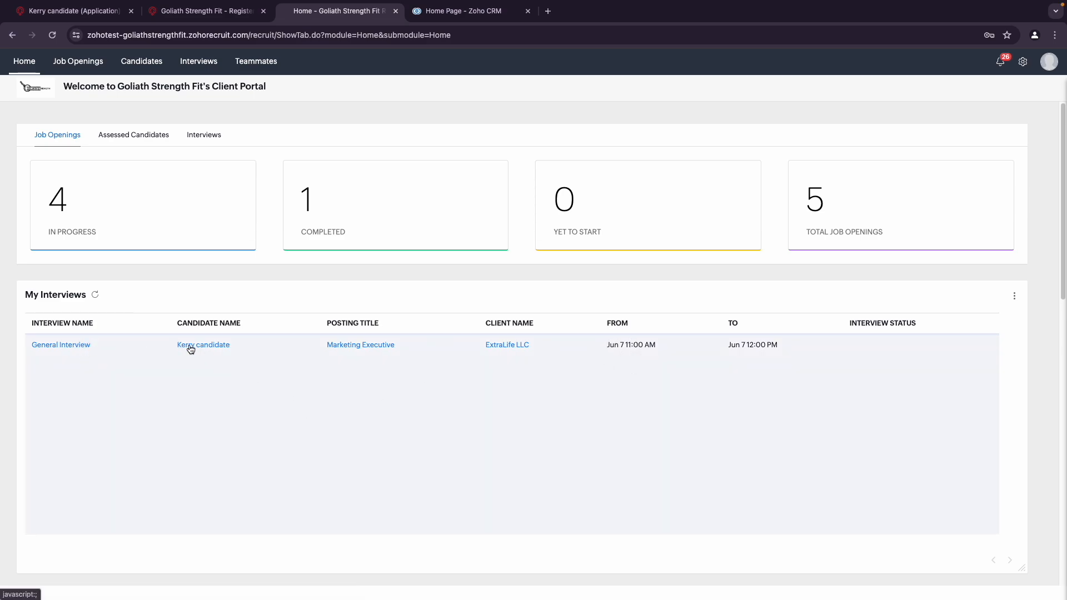
click(79, 346)
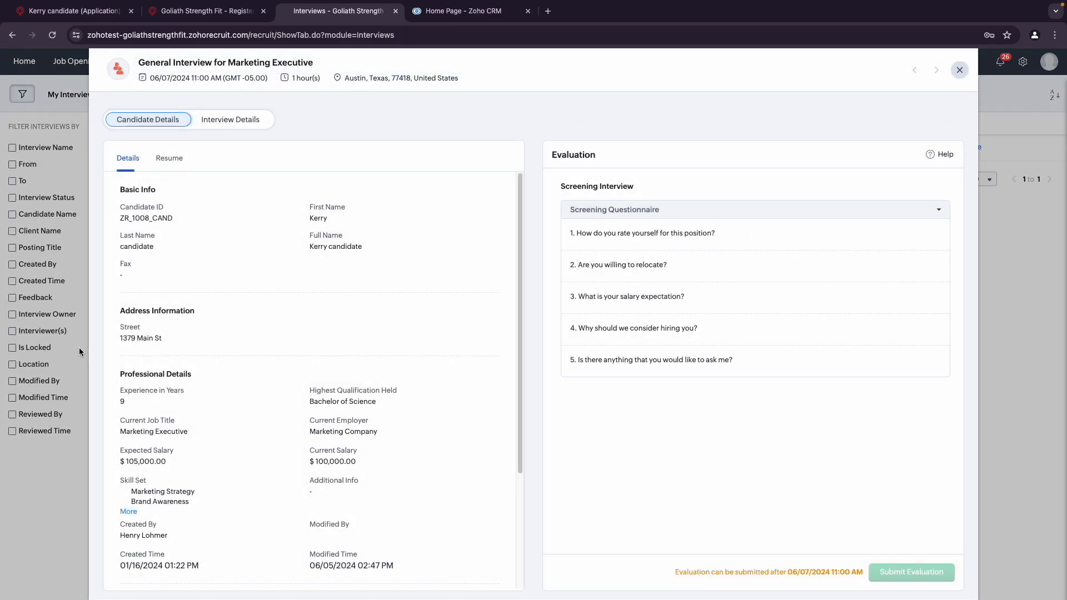